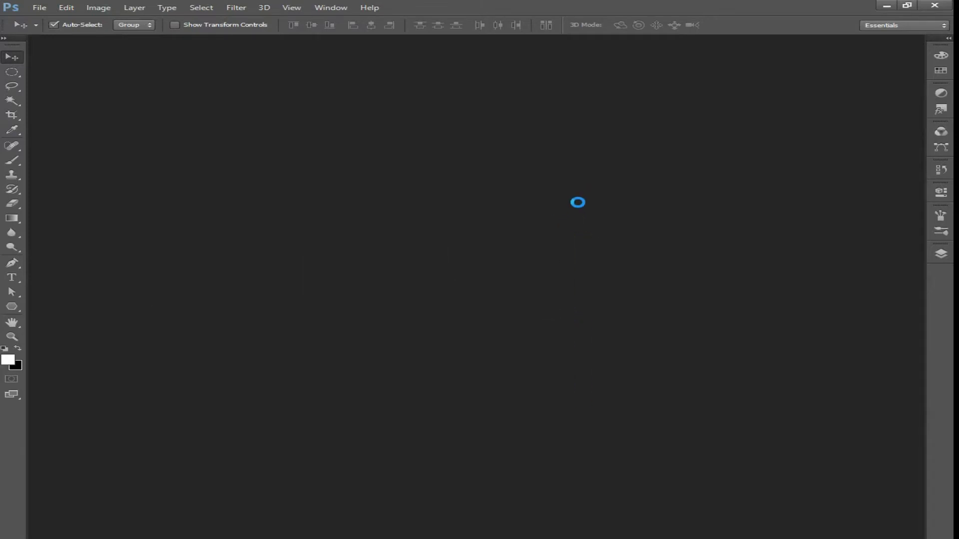
Create a new document and fill its background with black
{"action": "key", "text": "ctrl+n"}
{"action": "left_click", "coordinate": [773, 151]}
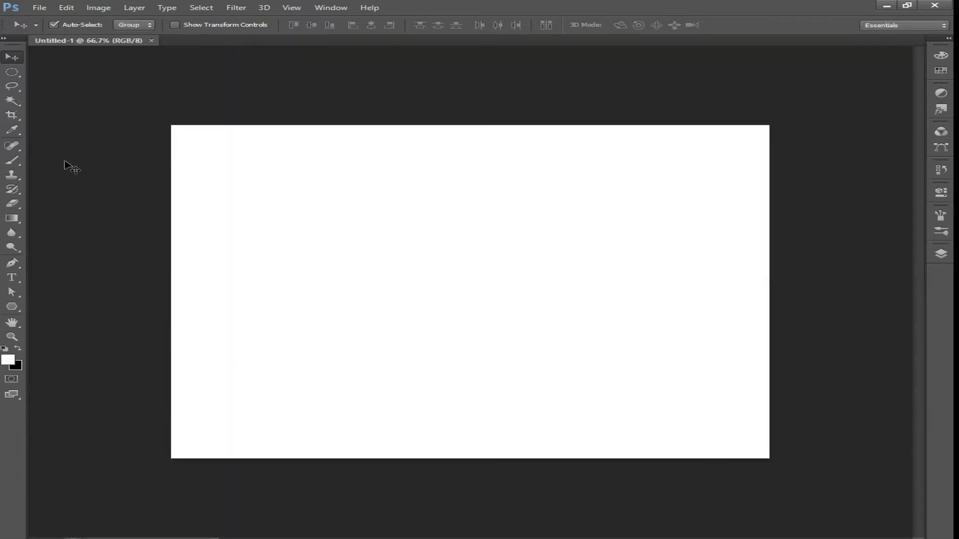
{"action": "key", "text": "ctrl+BackSpace"}
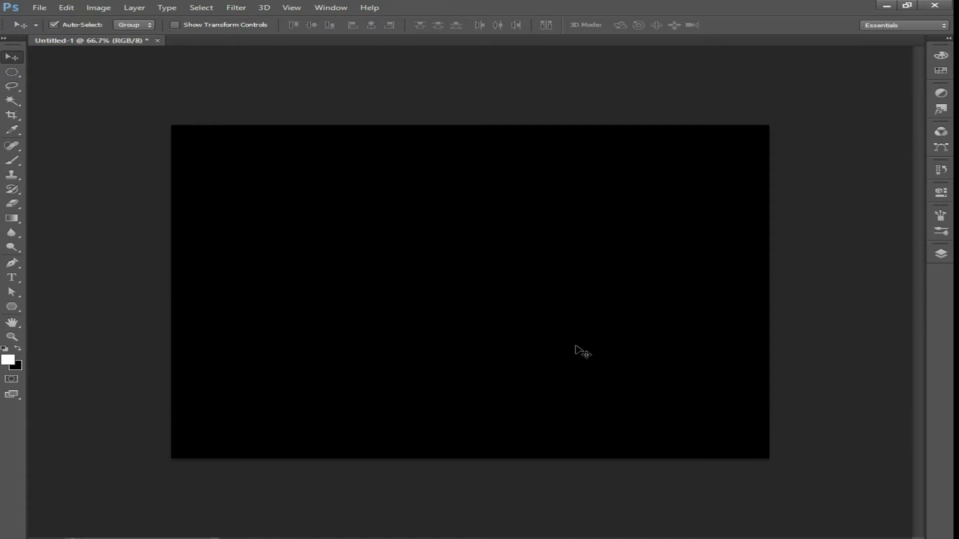
Add a new empty layer and set up a soft round brush at 1057 px
{"action": "left_click", "coordinate": [945, 259]}
{"action": "left_click", "coordinate": [880, 361]}
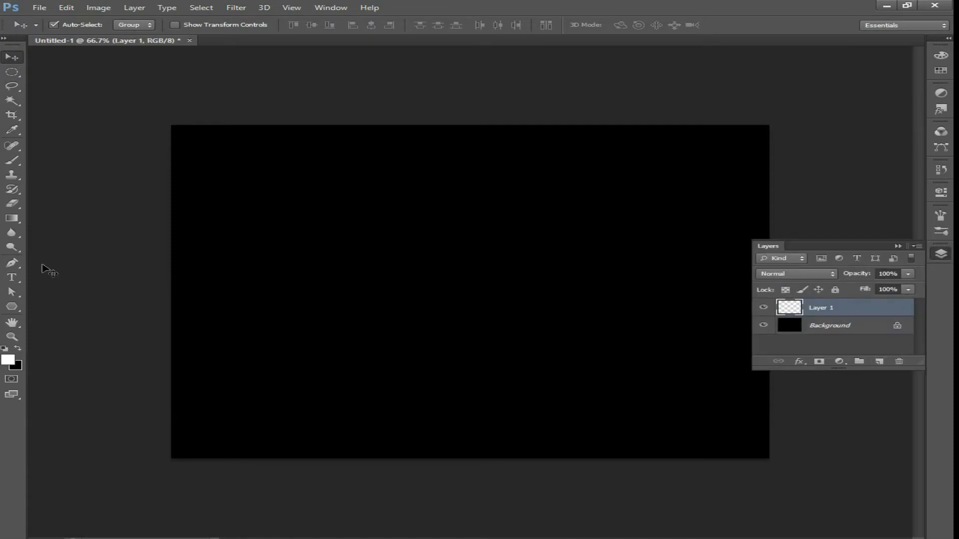
{"action": "left_click", "coordinate": [12, 160]}
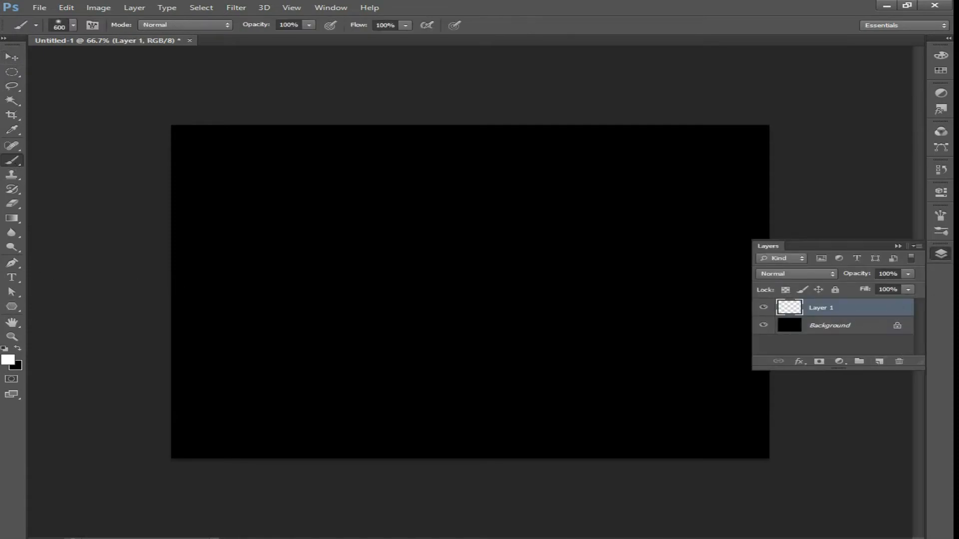
{"action": "right_click", "coordinate": [347, 283]}
{"action": "left_click_drag", "start_coordinate": [501, 312], "coordinate": [498, 310]}
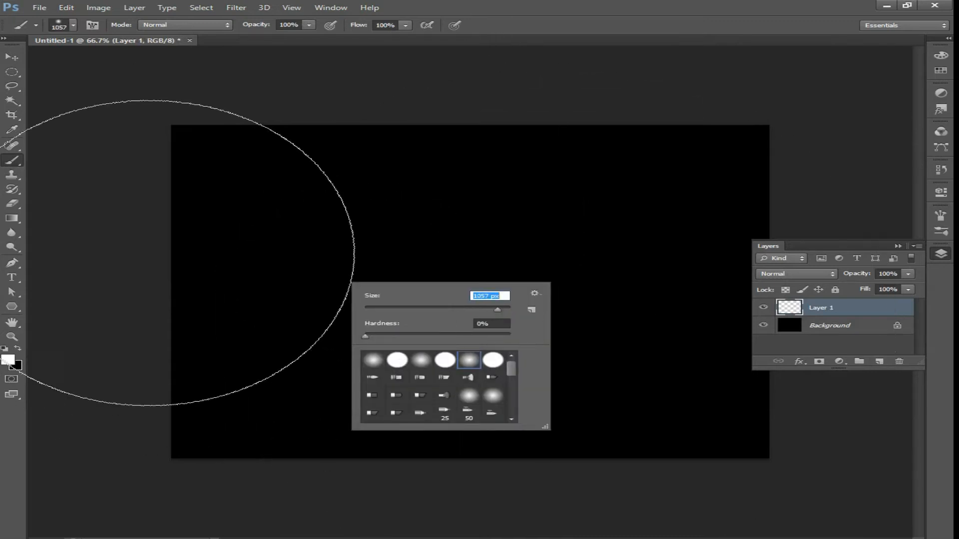
Set the foreground color to cyan 00fffc
{"action": "left_click", "coordinate": [7, 360]}
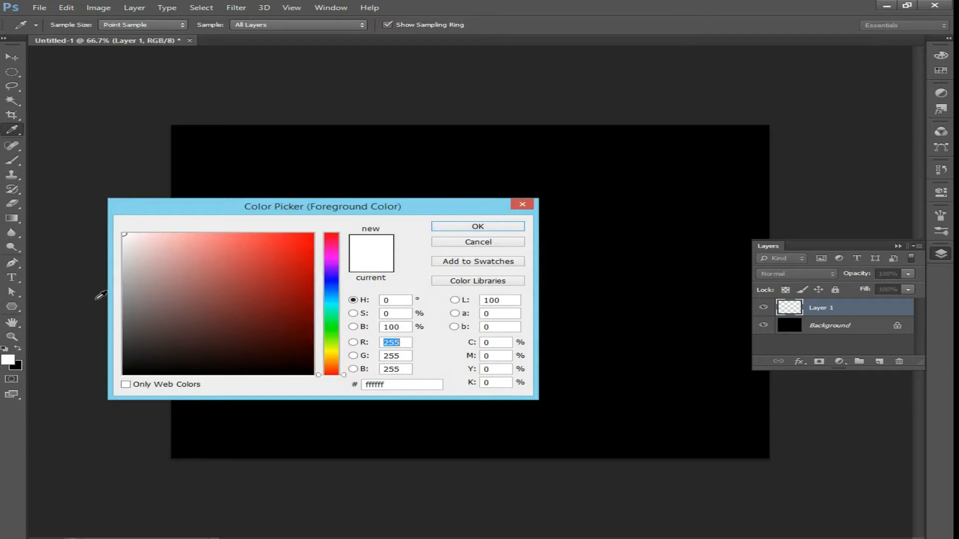
{"action": "left_click", "coordinate": [328, 305]}
{"action": "left_click_drag", "start_coordinate": [299, 250], "coordinate": [405, 164]}
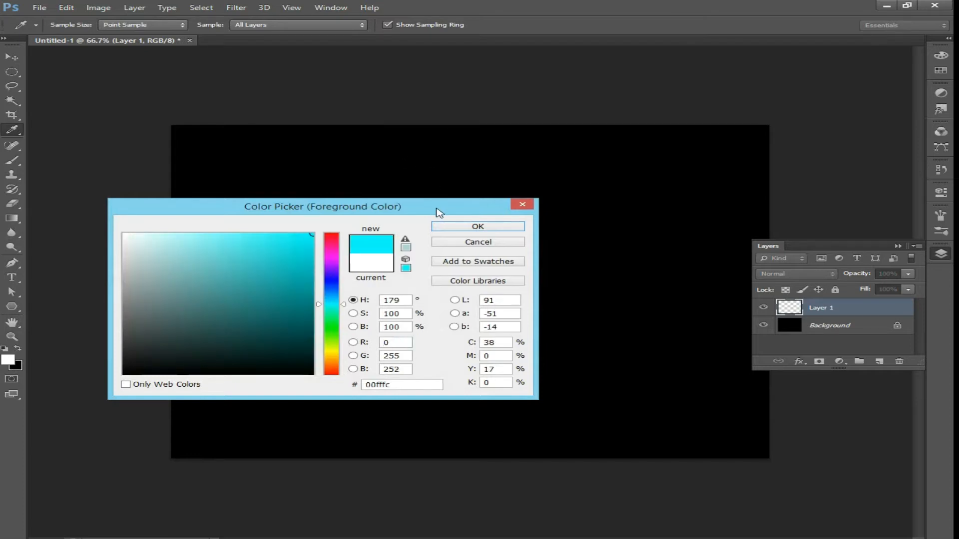
{"action": "key", "text": "Return"}
Paint a soft cyan stroke along the top edge of the canvas
{"action": "key", "text": "ctrl+minus"}
{"action": "key", "text": "ctrl+minus"}
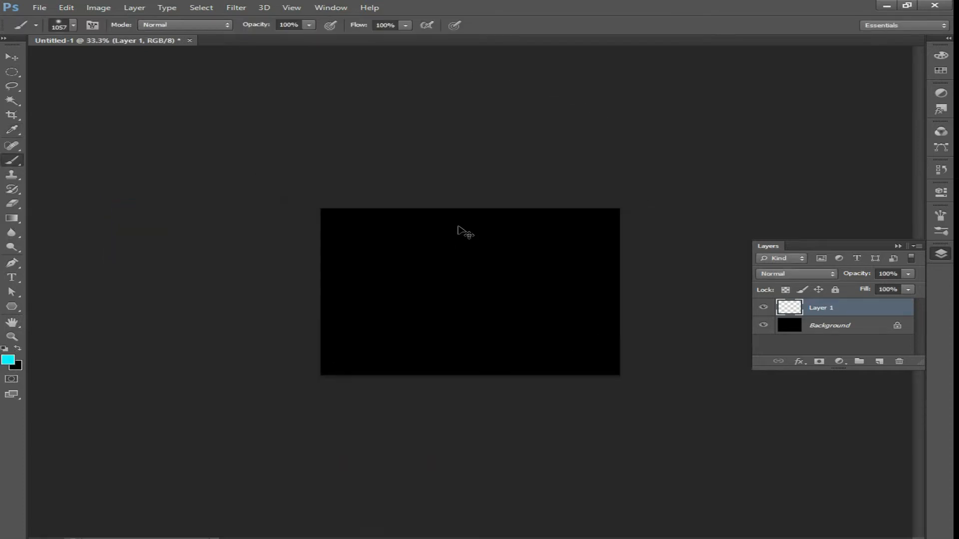
{"action": "key", "text": "ctrl+minus"}
{"action": "mouse_move", "coordinate": [508, 165]}
{"action": "left_mouse_down"}
{"action": "mouse_move", "coordinate": [382, 169]}
{"action": "mouse_move", "coordinate": [493, 181]}
{"action": "mouse_move", "coordinate": [443, 220]}
{"action": "left_mouse_up"}
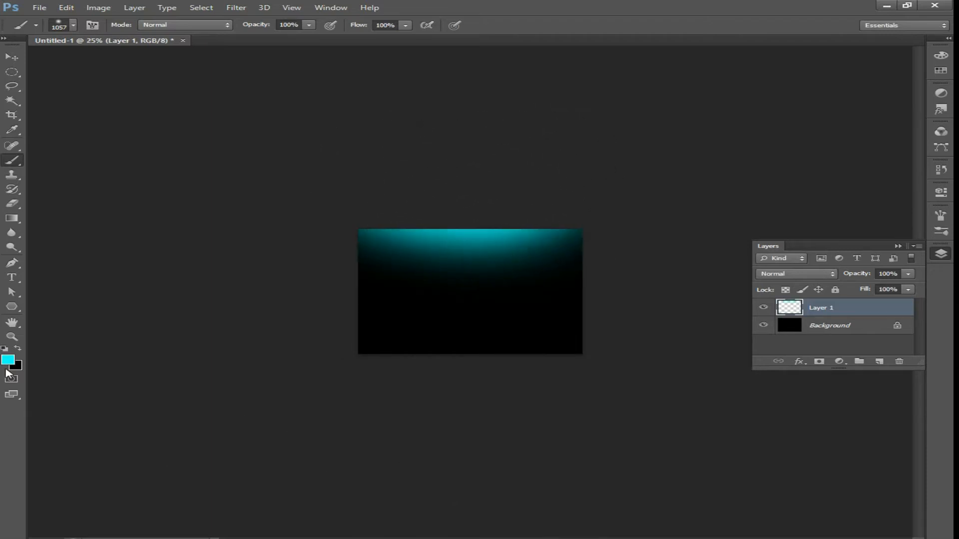
Set the foreground color to green 00ffa2 and paint it along the left edge
{"action": "left_click", "coordinate": [8, 362]}
{"action": "left_click", "coordinate": [332, 316]}
{"action": "key", "text": "Return"}
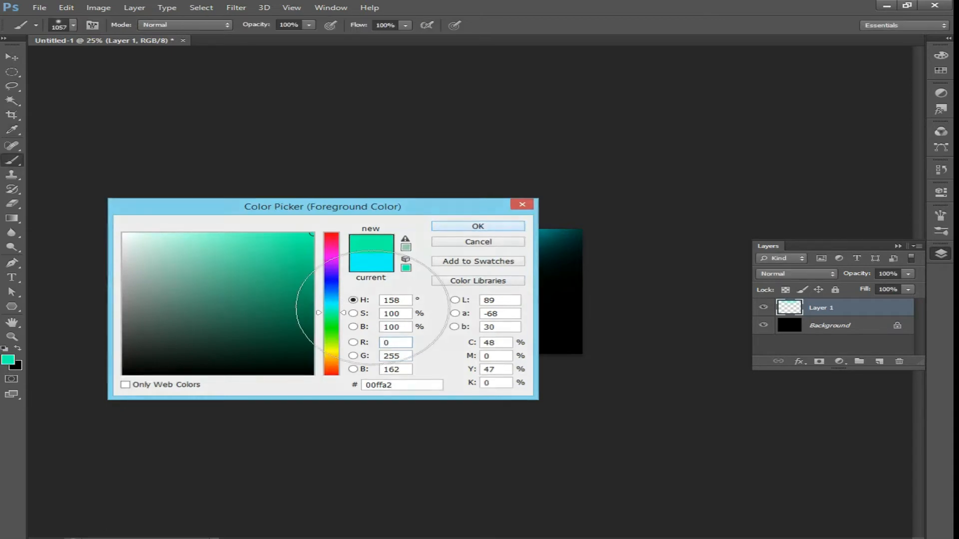
{"action": "mouse_move", "coordinate": [342, 384]}
{"action": "left_mouse_down"}
{"action": "mouse_move", "coordinate": [252, 207]}
{"action": "mouse_move", "coordinate": [195, 163]}
{"action": "left_mouse_up"}
Set the foreground color to magenta ff00de and paint it across the lower part of the canvas
{"action": "left_click", "coordinate": [9, 362]}
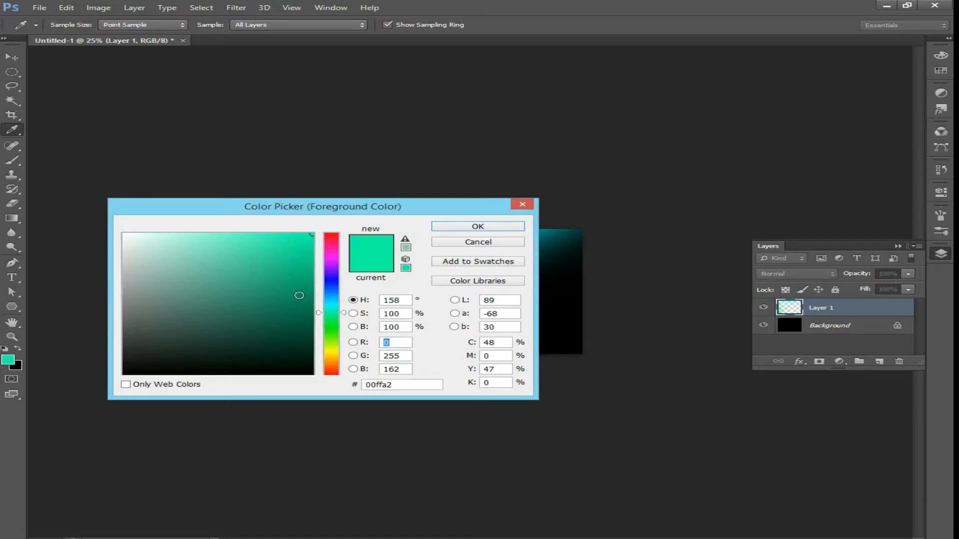
{"action": "left_click", "coordinate": [332, 259]}
{"action": "left_click_drag", "start_coordinate": [339, 260], "coordinate": [339, 260]}
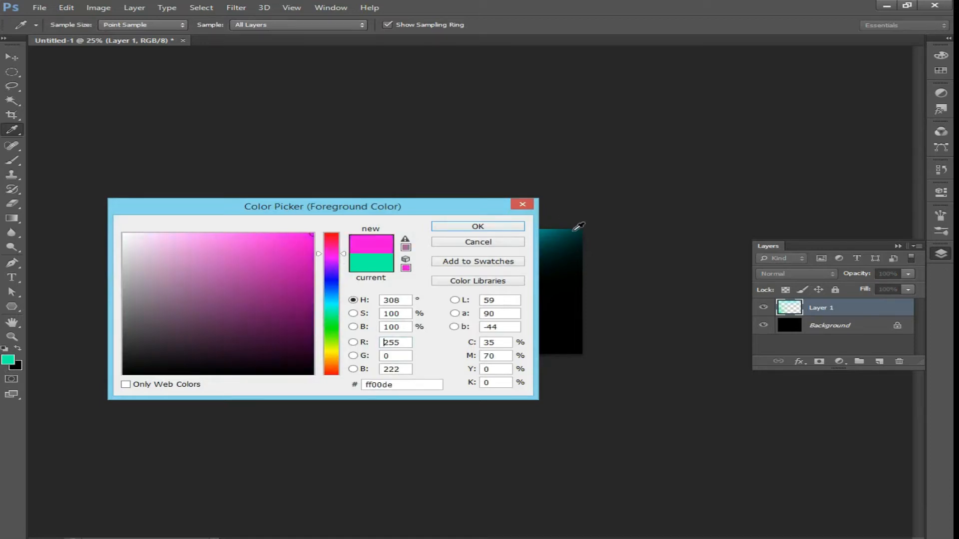
{"action": "left_click", "coordinate": [488, 228]}
{"action": "left_click_drag", "start_coordinate": [521, 370], "coordinate": [481, 329]}
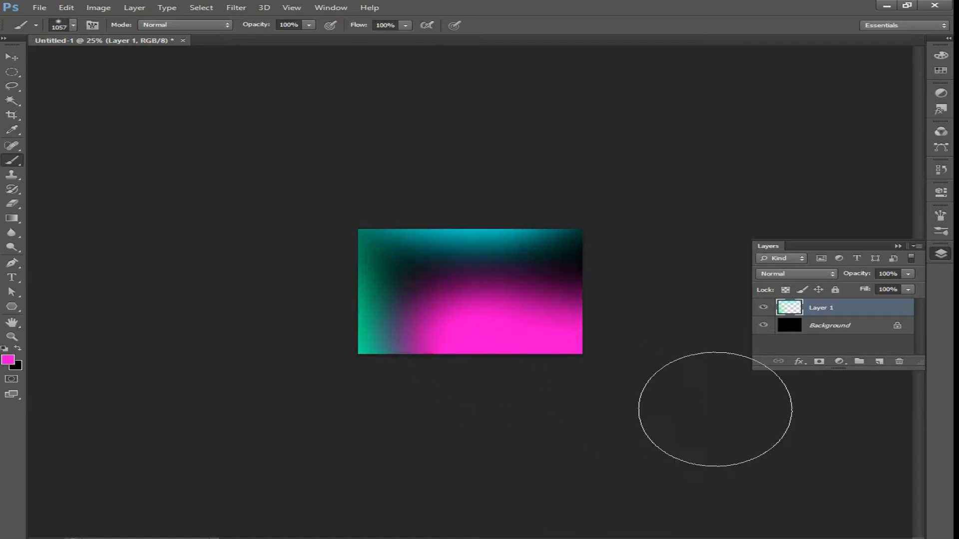
Undo the magenta stroke and repaint it lower along the bottom edge
{"action": "key", "text": "ctrl+z"}
{"action": "mouse_move", "coordinate": [541, 384]}
{"action": "left_mouse_down"}
{"action": "mouse_move", "coordinate": [441, 350]}
{"action": "mouse_move", "coordinate": [343, 417]}
{"action": "left_mouse_up"}
Set the foreground color to blue 00c0ff and paint it over the upper right area
{"action": "left_click", "coordinate": [7, 362]}
{"action": "left_click_drag", "start_coordinate": [333, 304], "coordinate": [334, 297]}
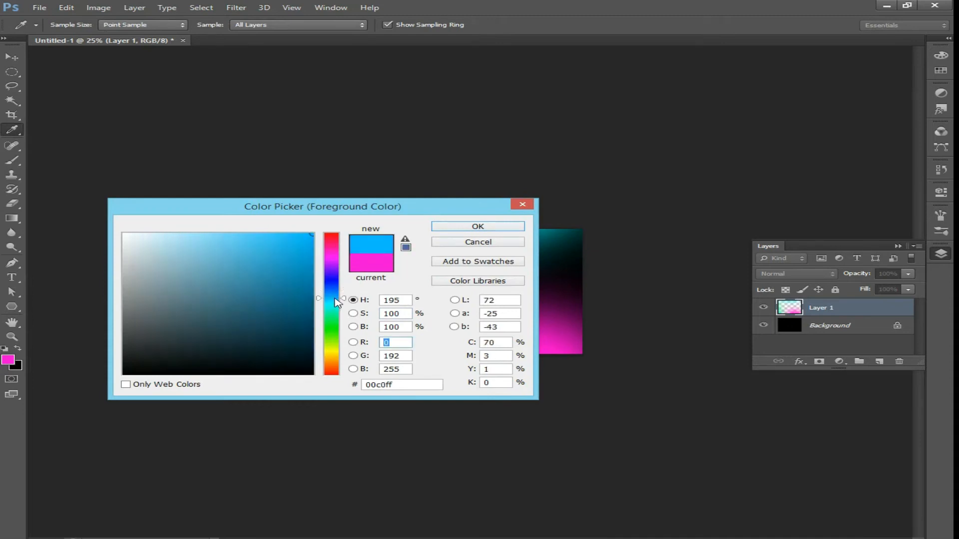
{"action": "left_click", "coordinate": [490, 228]}
{"action": "left_click_drag", "start_coordinate": [722, 241], "coordinate": [734, 236]}
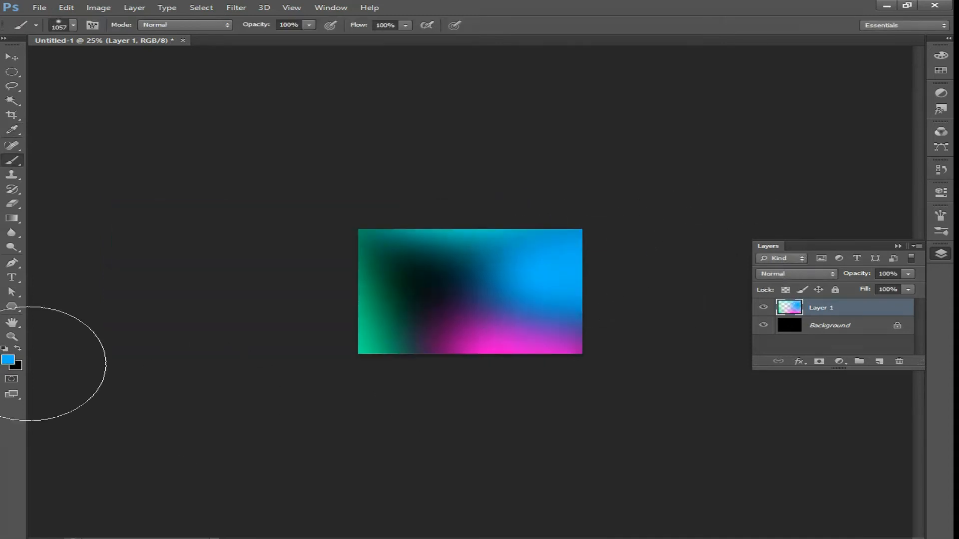
Duplicate the painted color layer
{"action": "key", "text": "ctrl+plus"}
{"action": "key", "text": "ctrl+plus"}
{"action": "key", "text": "ctrl+plus"}
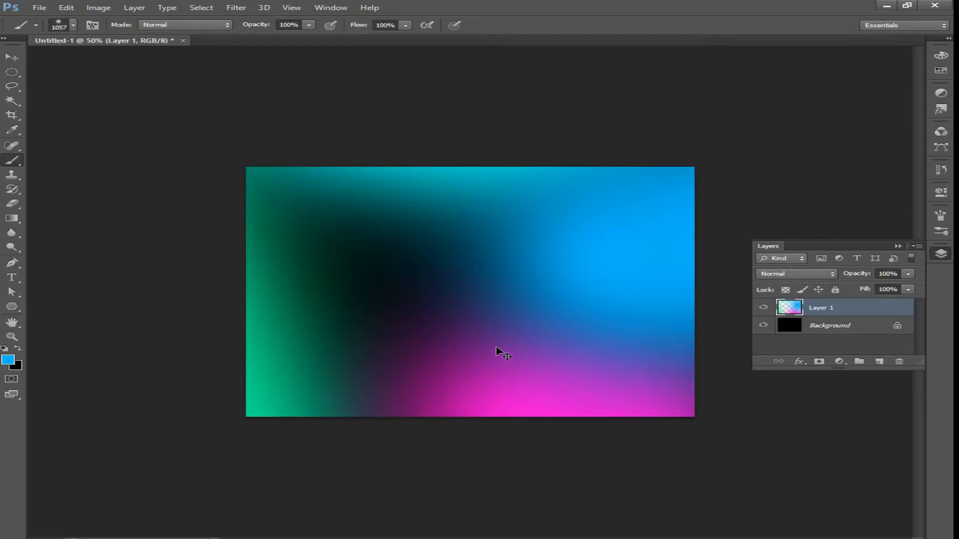
{"action": "key", "text": "v"}
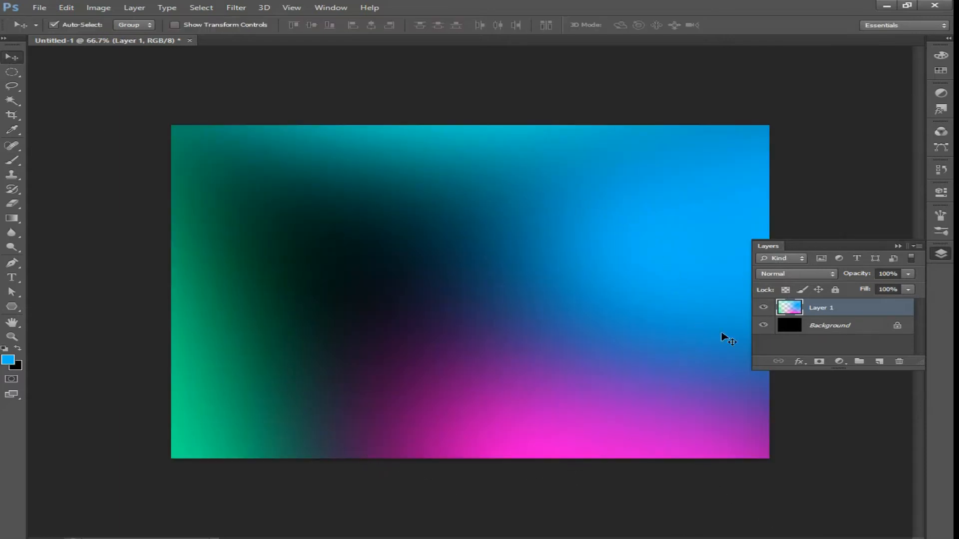
{"action": "left_click_drag", "start_coordinate": [834, 312], "coordinate": [880, 361]}
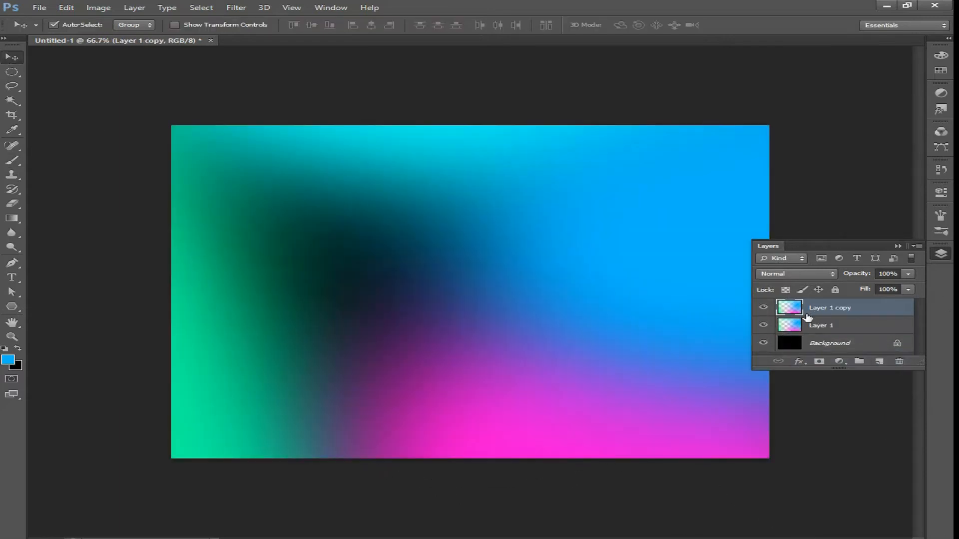
Hide Layer 1 and apply a Gaussian Blur with a 270.7 pixel radius to Layer 1 copy
{"action": "left_click", "coordinate": [763, 326]}
{"action": "left_click", "coordinate": [762, 325]}
{"action": "left_click", "coordinate": [762, 326]}
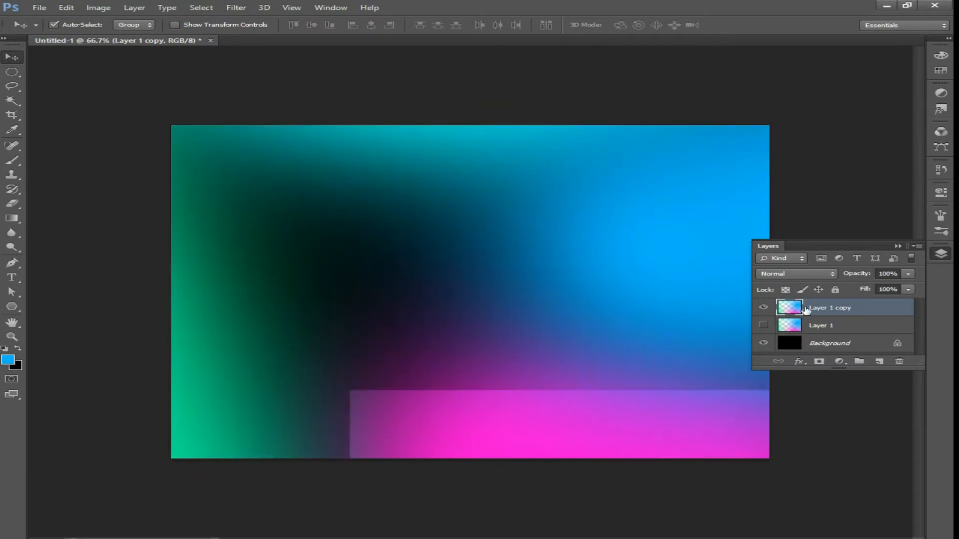
{"action": "left_click", "coordinate": [241, 6]}
{"action": "mouse_move", "coordinate": [258, 120]}
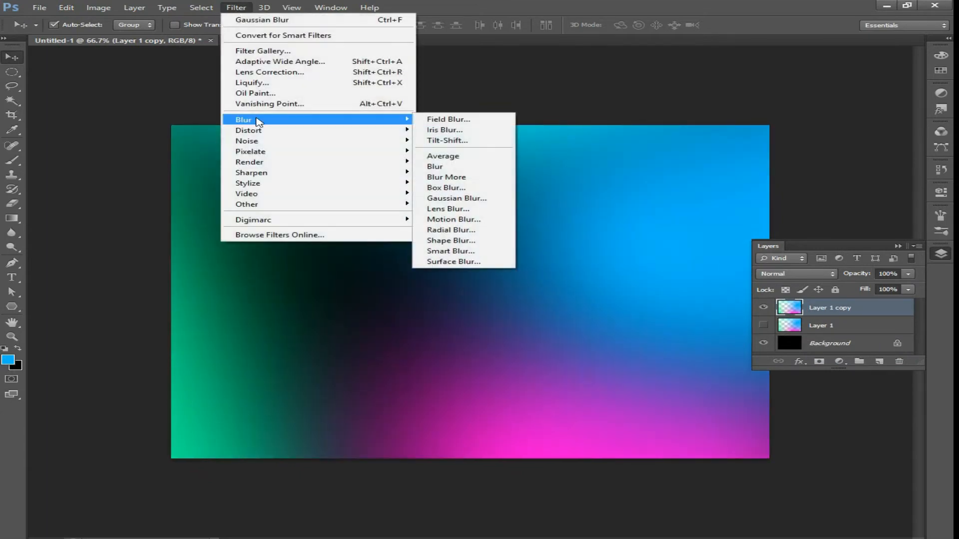
{"action": "left_click", "coordinate": [464, 200]}
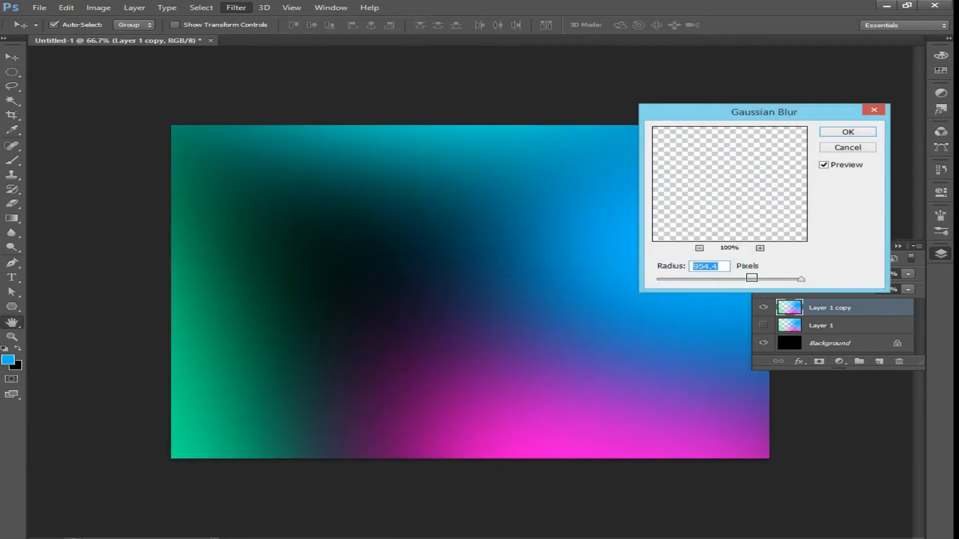
{"action": "left_click", "coordinate": [753, 280]}
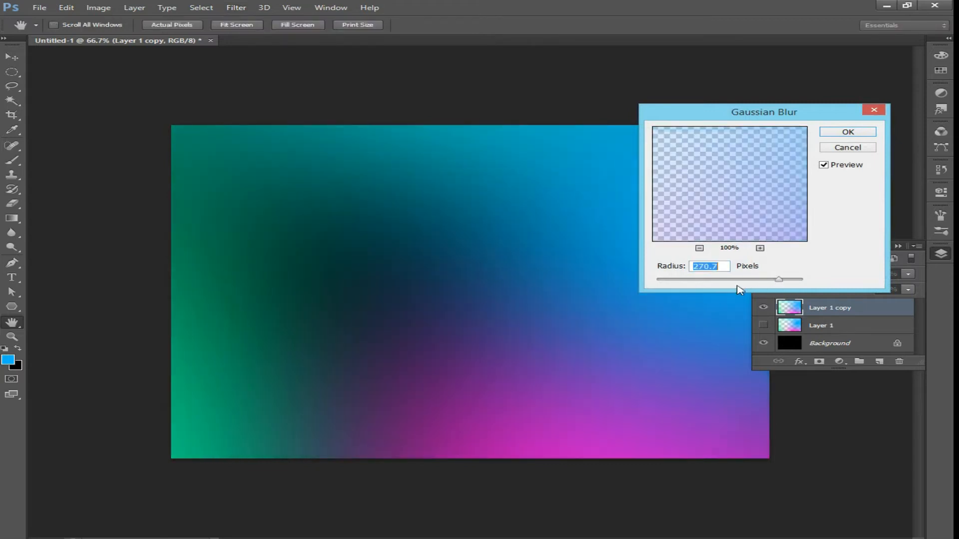
{"action": "left_click", "coordinate": [874, 134]}
Show Layer 1 again and add a new empty layer on top
{"action": "left_click", "coordinate": [764, 326]}
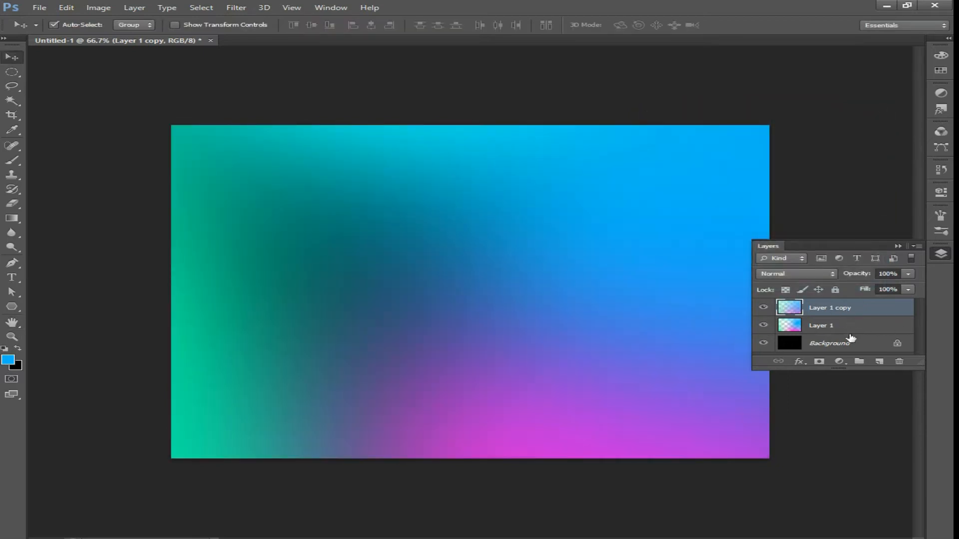
{"action": "left_click", "coordinate": [880, 361]}
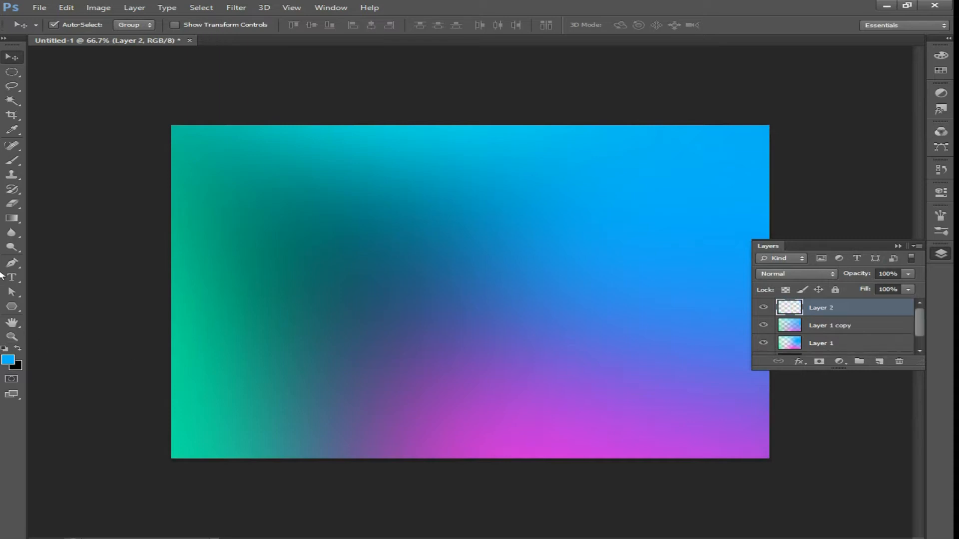
Draw an ellipse shape about 317 px wide near the upper left of the canvas
{"action": "left_click", "coordinate": [14, 308]}
{"action": "left_click", "coordinate": [82, 327]}
{"action": "left_click_drag", "start_coordinate": [325, 207], "coordinate": [484, 325]}
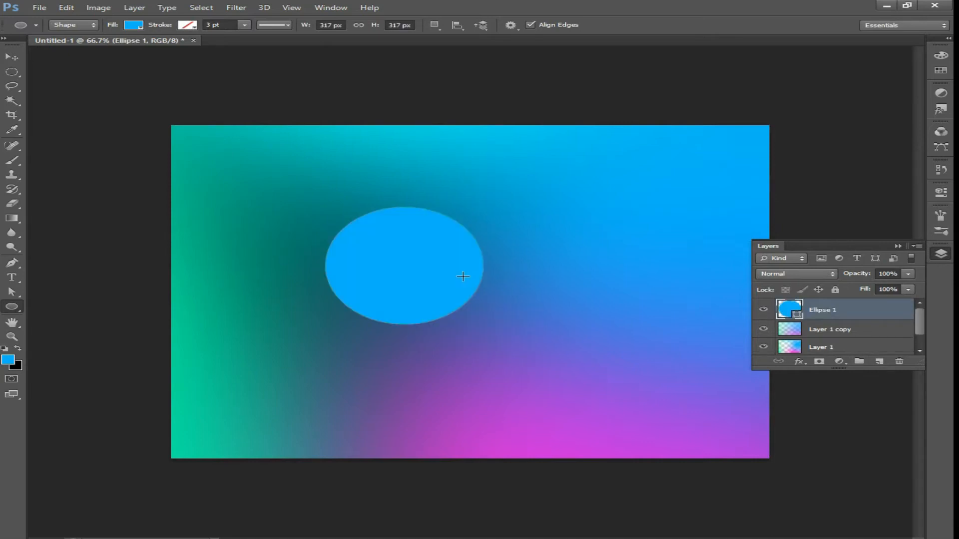
Set the ellipse's fill color to white
{"action": "left_click", "coordinate": [134, 25]}
{"action": "left_click", "coordinate": [112, 82]}
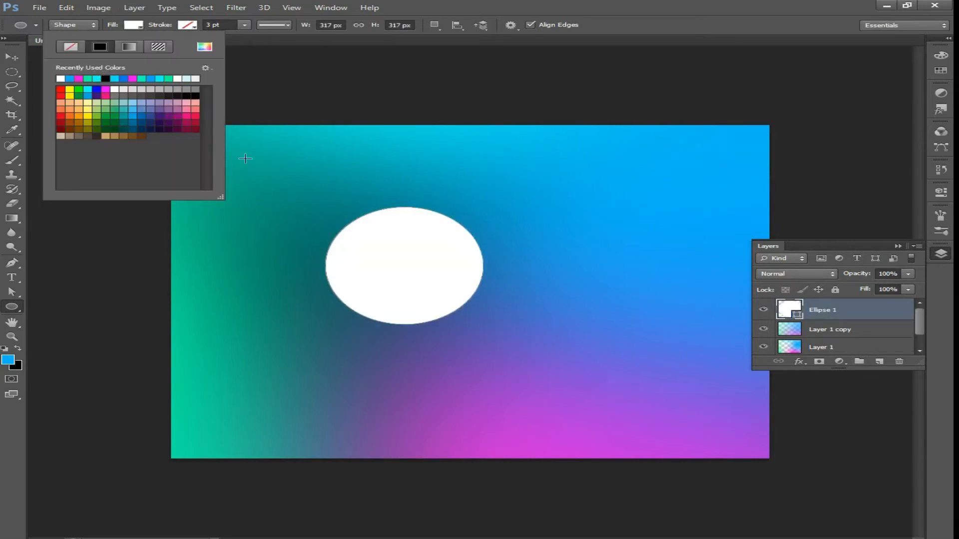
Move the ellipse up and left and scale it down slightly
{"action": "left_click", "coordinate": [10, 59]}
{"action": "left_click_drag", "start_coordinate": [441, 285], "coordinate": [387, 258]}
{"action": "key", "text": "ctrl+t"}
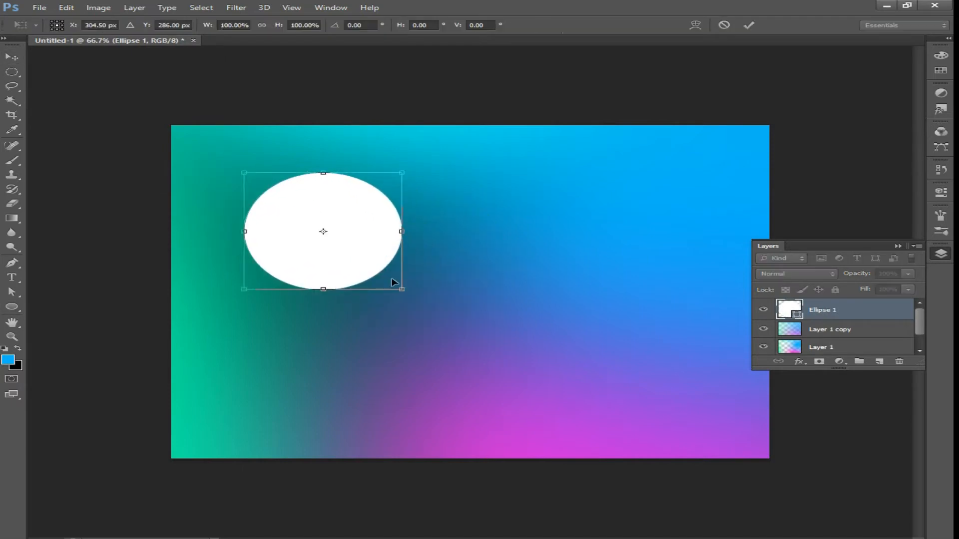
{"action": "left_click_drag", "start_coordinate": [402, 290], "coordinate": [378, 273]}
{"action": "key", "text": "Return"}
Move the circle toward the top-left corner and set its layer opacity to 30%
{"action": "left_click_drag", "start_coordinate": [316, 233], "coordinate": [289, 185]}
{"action": "left_click", "coordinate": [909, 274]}
{"action": "left_click", "coordinate": [908, 275]}
{"action": "left_click_drag", "start_coordinate": [884, 286], "coordinate": [864, 290]}
{"action": "left_click", "coordinate": [886, 273]}
{"action": "type", "text": "300"}
Duplicate the circle diagonally down-right and scale the copy smaller
{"action": "left_click_drag", "start_coordinate": [278, 206], "coordinate": [369, 246]}
{"action": "key", "text": "ctrl+t"}
{"action": "key", "text": "Return"}
{"action": "key", "text": "ctrl+t"}
{"action": "left_click_drag", "start_coordinate": [407, 287], "coordinate": [364, 243]}
{"action": "key", "text": "Return"}
Duplicate another circle further down-right along the diagonal and scale it down
{"action": "left_click", "coordinate": [404, 290]}
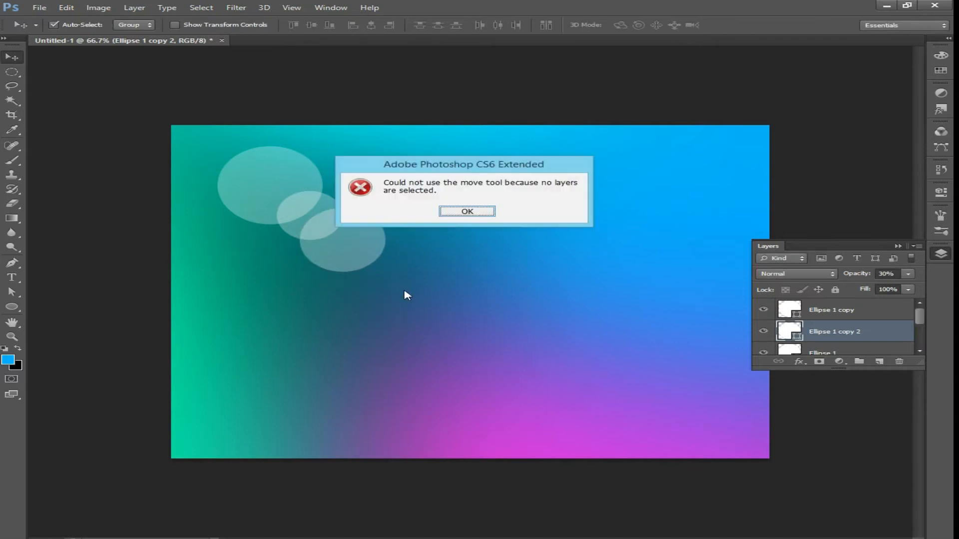
{"action": "key", "text": "Return"}
{"action": "left_click_drag", "start_coordinate": [291, 206], "coordinate": [363, 268]}
{"action": "key", "text": "ctrl+t"}
{"action": "left_click_drag", "start_coordinate": [419, 303], "coordinate": [394, 282]}
{"action": "key", "text": "Return"}
Duplicate a circle to the lower end of the diagonal row
{"action": "key", "text": "ctrl+t"}
{"action": "key", "text": "Return"}
{"action": "left_click", "coordinate": [355, 237]}
{"action": "left_click_drag", "start_coordinate": [324, 203], "coordinate": [432, 293]}
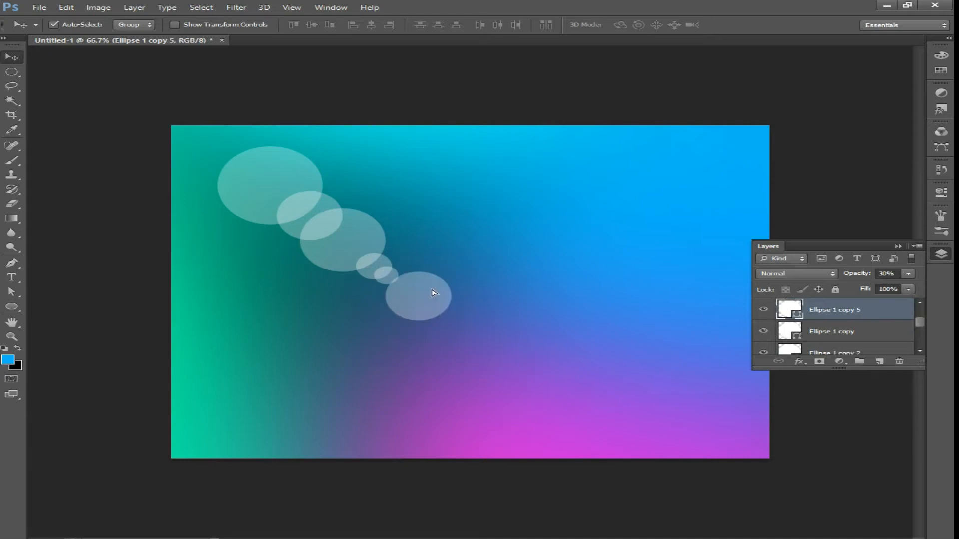
Select all the circle layers and rasterize them
{"action": "scroll", "coordinate": [841, 319], "scroll_direction": "down", "scroll_amount": 3}
{"action": "left_click", "coordinate": [839, 316], "text": "shift"}
{"action": "scroll", "coordinate": [862, 324], "scroll_direction": "up", "scroll_amount": 5}
{"action": "left_click", "coordinate": [862, 313]}
{"action": "scroll", "coordinate": [861, 316], "scroll_direction": "down", "scroll_amount": 5}
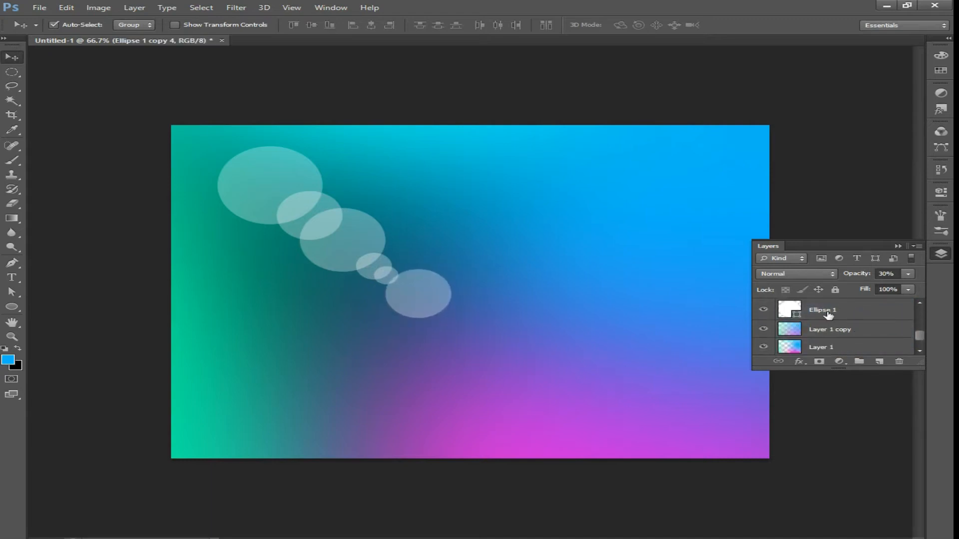
{"action": "left_click", "coordinate": [829, 314], "text": "shift"}
{"action": "right_click", "coordinate": [832, 314]}
{"action": "left_click", "coordinate": [684, 208]}
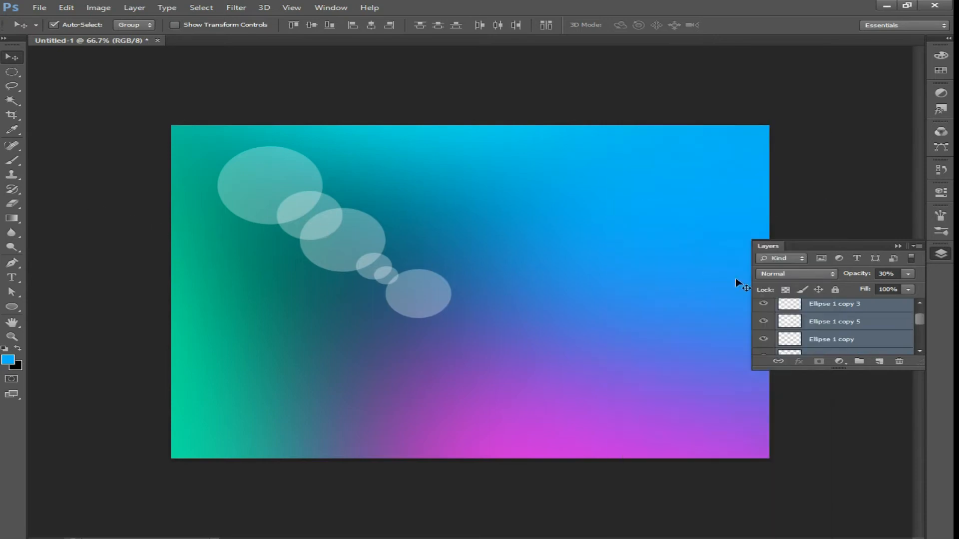
Merge the selected circle layers, then undo the merge
{"action": "key", "text": "ctrl+e"}
{"action": "left_click", "coordinate": [764, 308]}
{"action": "left_click", "coordinate": [763, 308]}
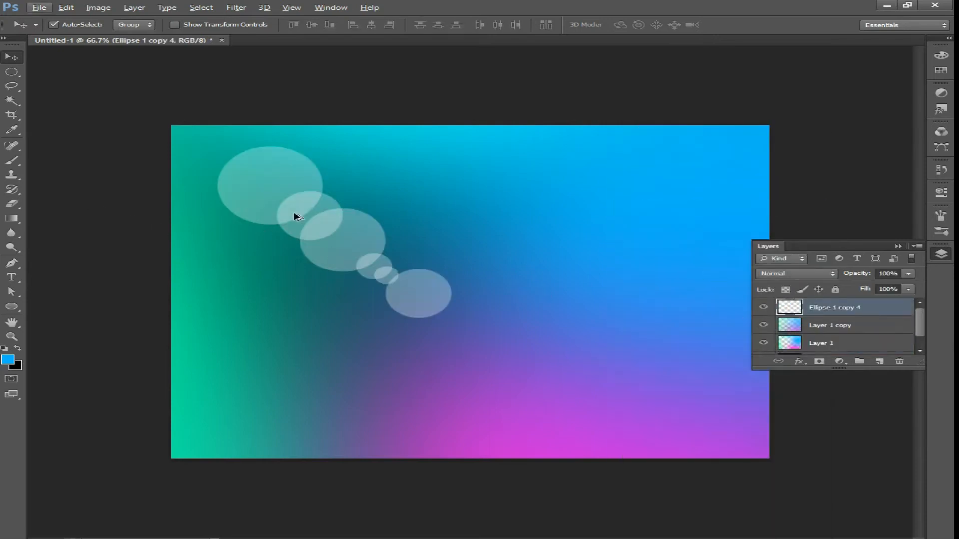
{"action": "key", "text": "ctrl+z"}
Duplicate the circle row, rotate the copy about 166° and place it in the lower-right corner
{"action": "left_click_drag", "start_coordinate": [281, 198], "coordinate": [544, 287]}
{"action": "key", "text": "ctrl+t"}
{"action": "left_click_drag", "start_coordinate": [721, 232], "coordinate": [484, 428]}
{"action": "left_click_drag", "start_coordinate": [583, 380], "coordinate": [640, 448]}
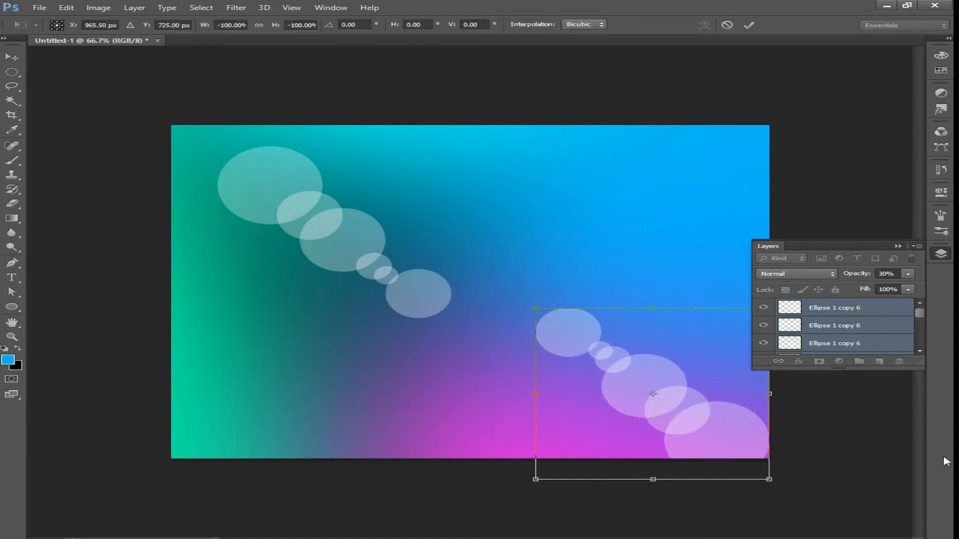
{"action": "left_click_drag", "start_coordinate": [847, 445], "coordinate": [713, 460]}
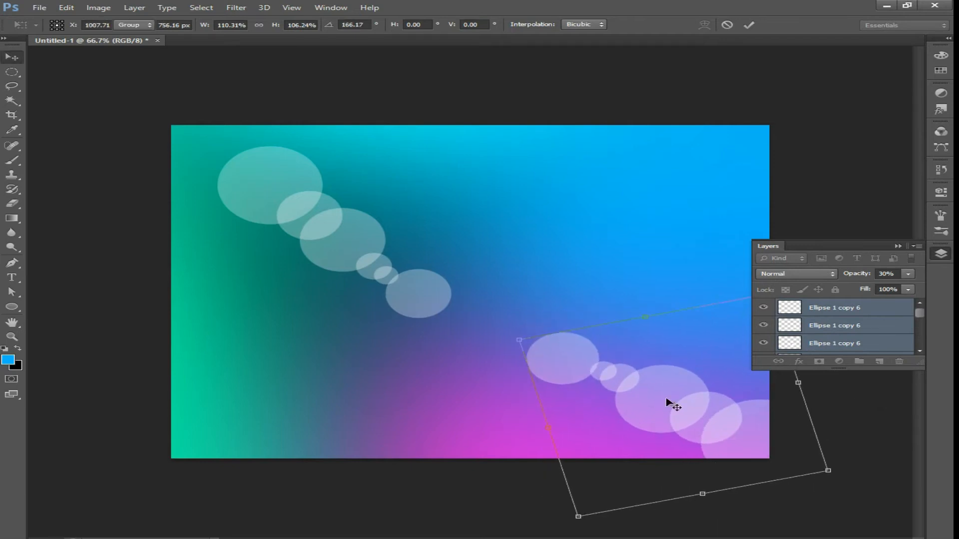
{"action": "key", "text": "Return"}
Set the copied circles' layer opacity to 8%
{"action": "left_click", "coordinate": [908, 274]}
{"action": "left_click_drag", "start_coordinate": [865, 287], "coordinate": [850, 290]}
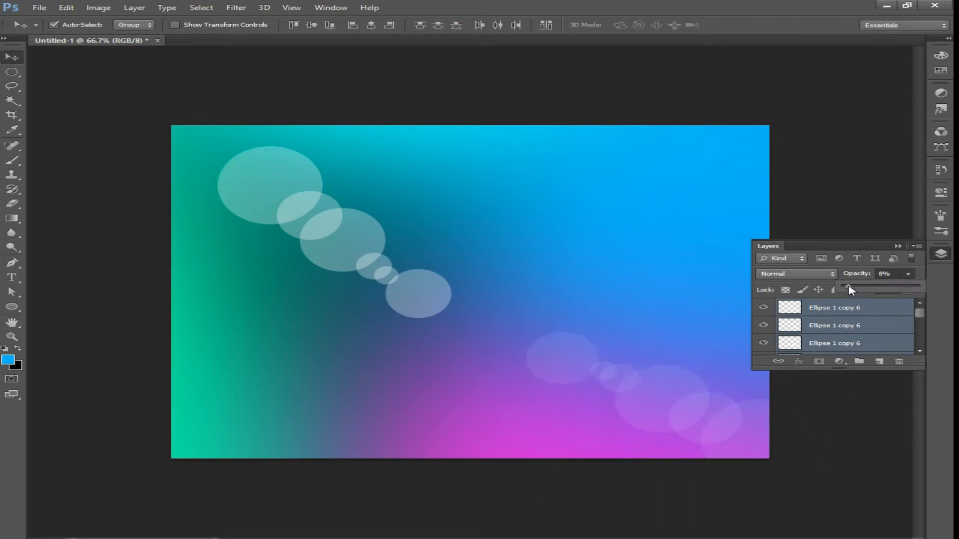
Select the upper-left row of circles and enlarge and rotate it slightly with Free Transform
{"action": "left_click", "coordinate": [399, 300]}
{"action": "left_click", "coordinate": [385, 281], "text": "shift"}
{"action": "left_click", "coordinate": [374, 267], "text": "shift"}
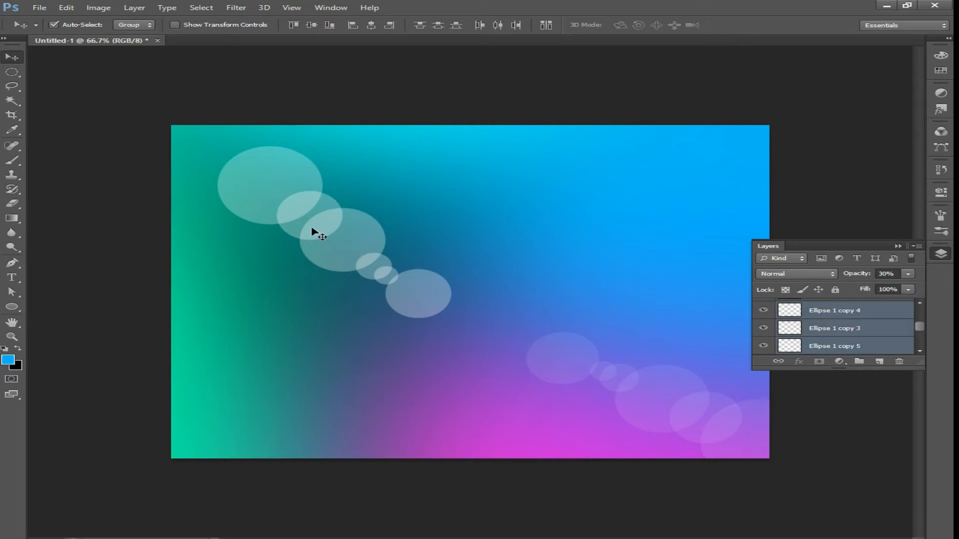
{"action": "left_click_drag", "start_coordinate": [338, 232], "coordinate": [325, 226]}
{"action": "key", "text": "ctrl+t"}
{"action": "left_click_drag", "start_coordinate": [463, 332], "coordinate": [492, 290]}
{"action": "left_click_drag", "start_coordinate": [541, 265], "coordinate": [545, 288]}
{"action": "left_click_drag", "start_coordinate": [450, 260], "coordinate": [459, 251]}
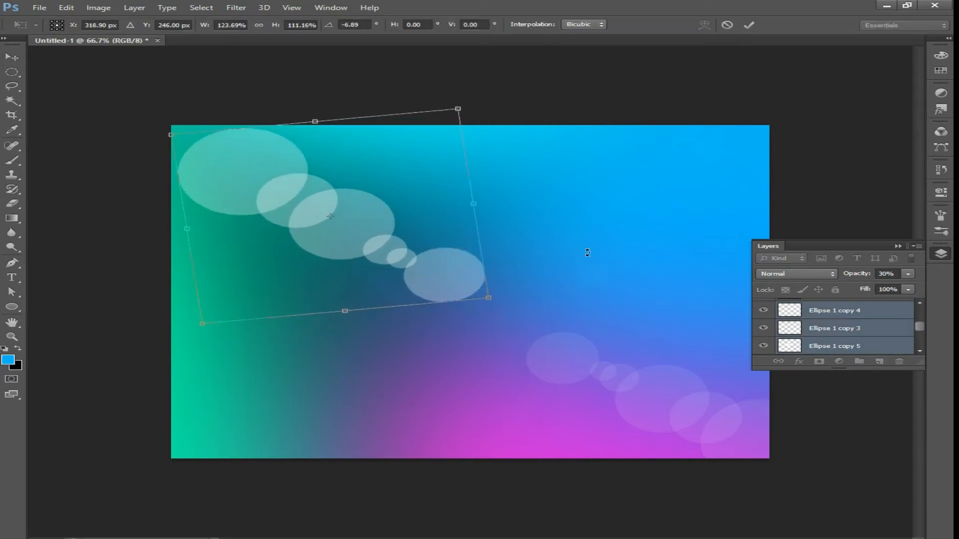
{"action": "left_click_drag", "start_coordinate": [585, 250], "coordinate": [595, 280]}
{"action": "key", "text": "Return"}
Add a new empty layer at the top of the layer stack
{"action": "left_click", "coordinate": [909, 274]}
{"action": "left_click_drag", "start_coordinate": [856, 285], "coordinate": [855, 289]}
{"action": "left_click", "coordinate": [806, 310]}
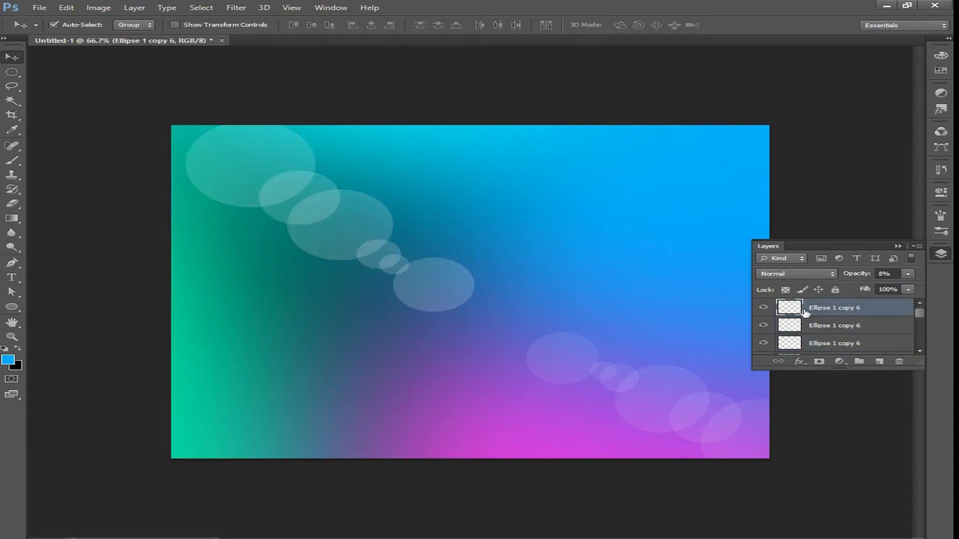
{"action": "left_click", "coordinate": [881, 363]}
Paint a single white soft glow with a 600 px brush in the centre of the canvas
{"action": "key", "text": "b"}
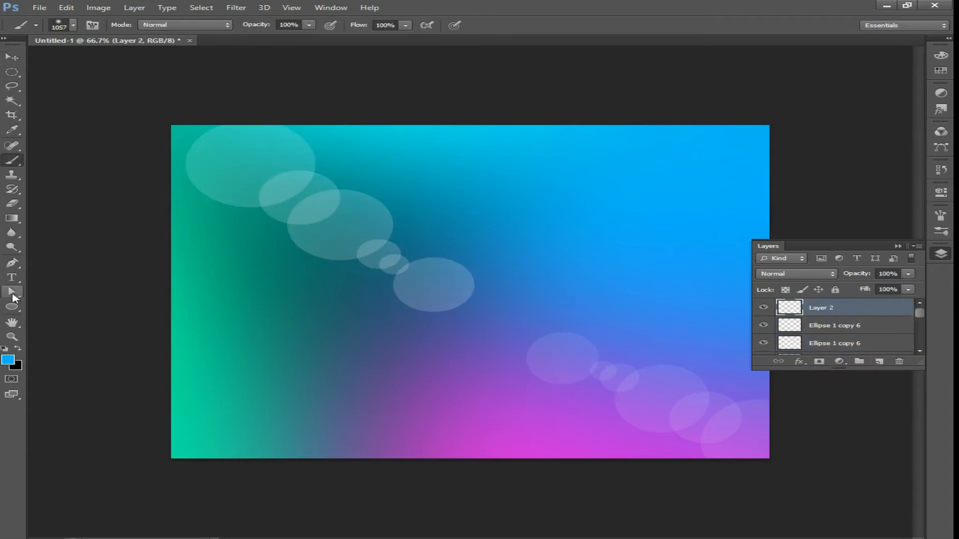
{"action": "left_click", "coordinate": [8, 363]}
{"action": "left_click_drag", "start_coordinate": [280, 250], "coordinate": [63, 181]}
{"action": "key", "text": "Return"}
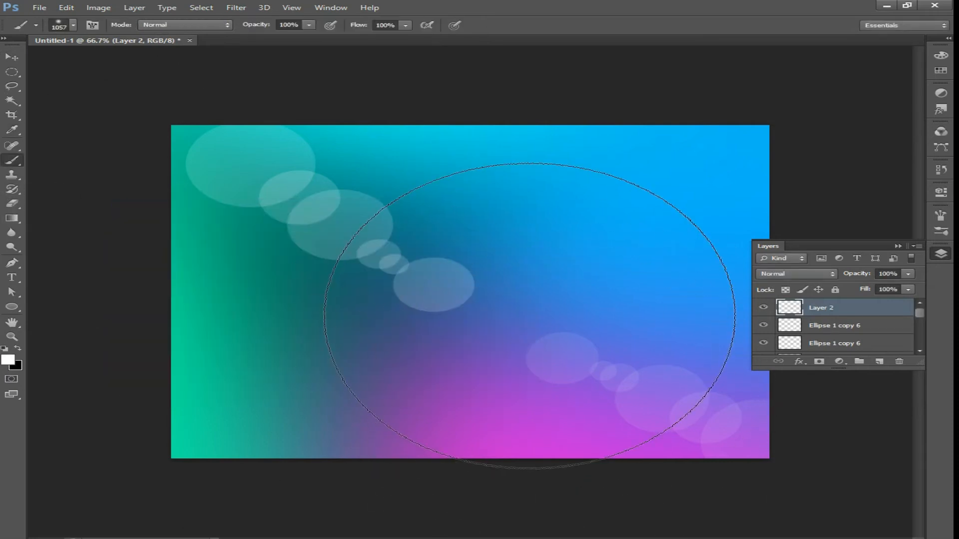
{"action": "key", "text": "bracketleft"}
{"action": "key", "text": "bracketleft"}
{"action": "key", "text": "bracketleft"}
{"action": "key", "text": "bracketleft"}
{"action": "key", "text": "bracketleft"}
{"action": "key", "text": "bracketleft"}
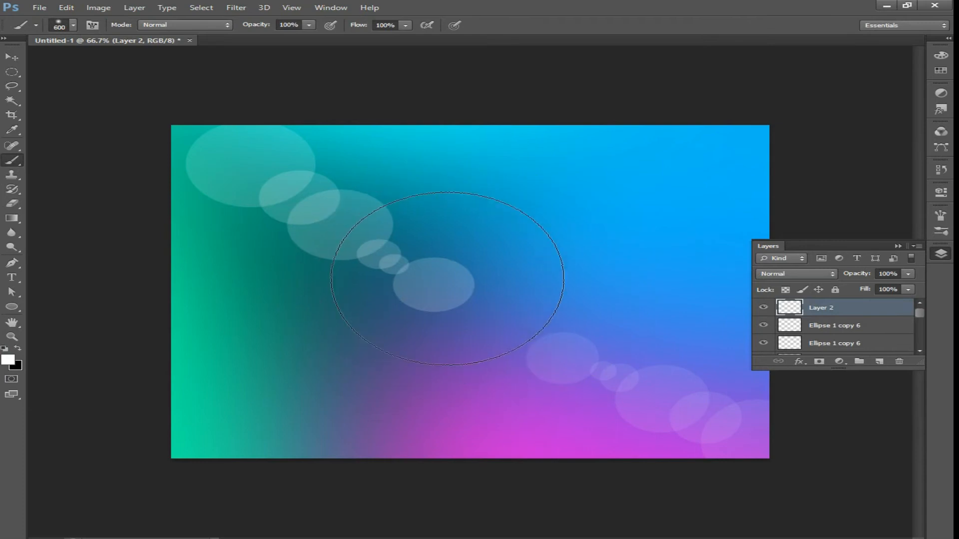
{"action": "left_click", "coordinate": [447, 272]}
Duplicate the glow layer, squash the copy to about 3.6% height and rotate it into a diagonal light streak
{"action": "key", "text": "v"}
{"action": "mouse_move", "coordinate": [487, 275]}
{"action": "left_mouse_down"}
{"action": "mouse_move", "coordinate": [501, 319]}
{"action": "mouse_move", "coordinate": [496, 308]}
{"action": "left_mouse_up"}
{"action": "left_click_drag", "start_coordinate": [802, 304], "coordinate": [879, 361]}
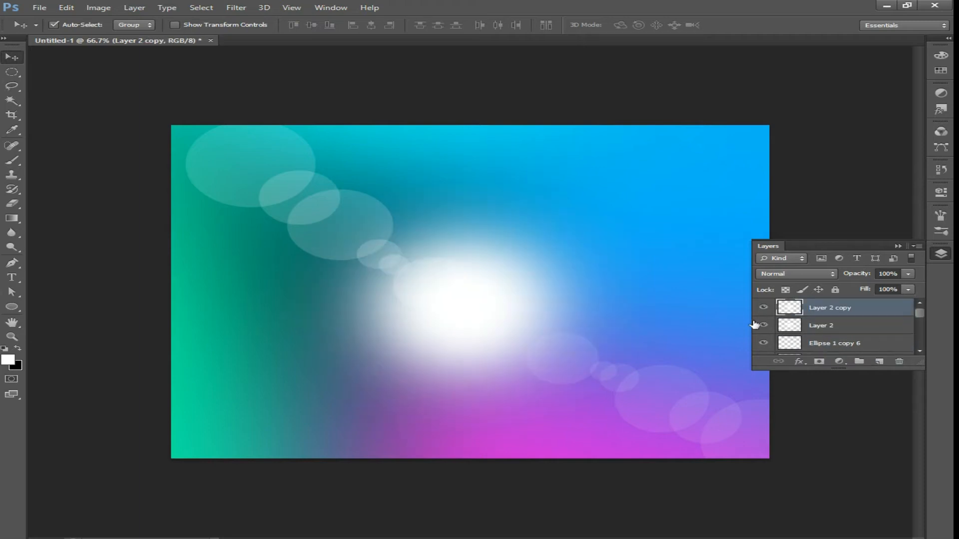
{"action": "key", "text": "ctrl+t"}
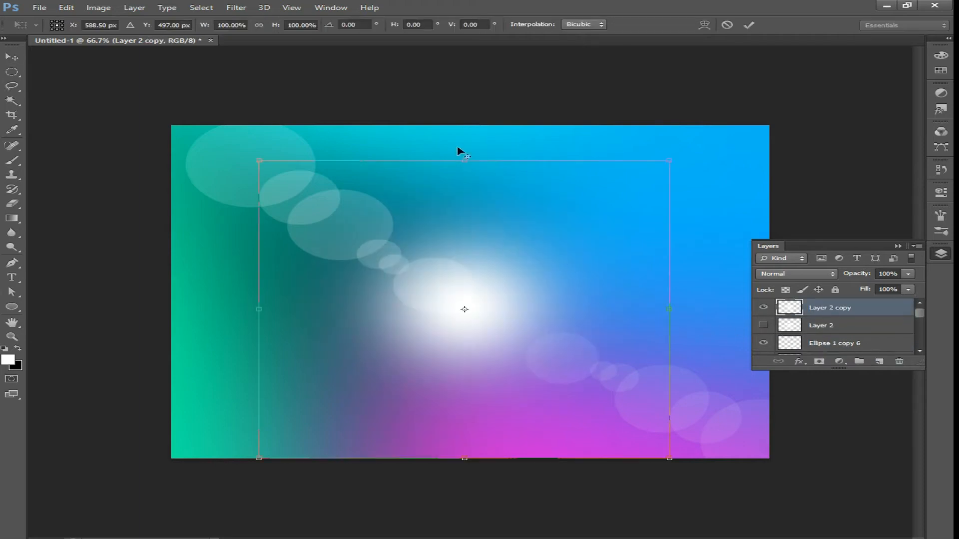
{"action": "left_click_drag", "start_coordinate": [452, 194], "coordinate": [462, 304]}
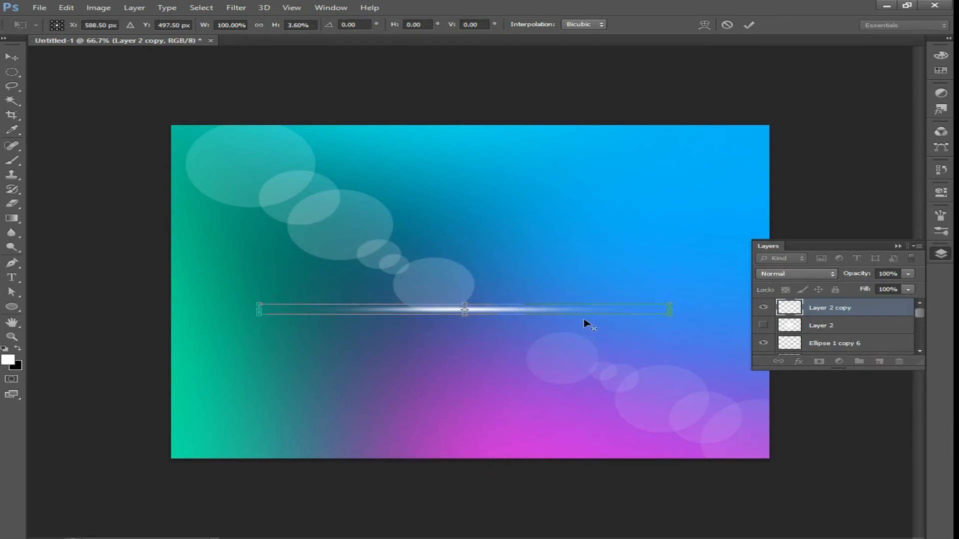
{"action": "left_click_drag", "start_coordinate": [736, 319], "coordinate": [652, 140]}
{"action": "key", "text": "Return"}
Position the streak over the glow, set its opacity to 49% and show the original glow layer again
{"action": "left_click_drag", "start_coordinate": [457, 316], "coordinate": [477, 311]}
{"action": "left_click", "coordinate": [908, 274]}
{"action": "left_click_drag", "start_coordinate": [881, 290], "coordinate": [869, 293]}
{"action": "left_click", "coordinate": [763, 326]}
{"action": "left_click", "coordinate": [516, 315]}
{"action": "left_click_drag", "start_coordinate": [516, 315], "coordinate": [526, 321]}
{"action": "left_click", "coordinate": [858, 308], "text": "shift"}
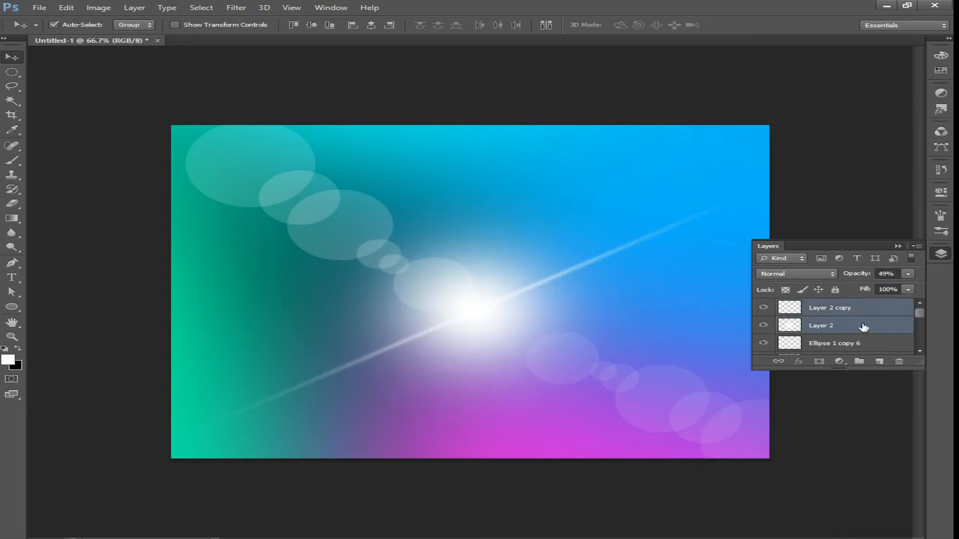
Nudge the glow and streak layers together slightly downward with Free Transform
{"action": "key", "text": "ctrl+t"}
{"action": "mouse_move", "coordinate": [607, 335]}
{"action": "left_mouse_down"}
{"action": "mouse_move", "coordinate": [606, 323]}
{"action": "mouse_move", "coordinate": [606, 346]}
{"action": "left_mouse_up"}
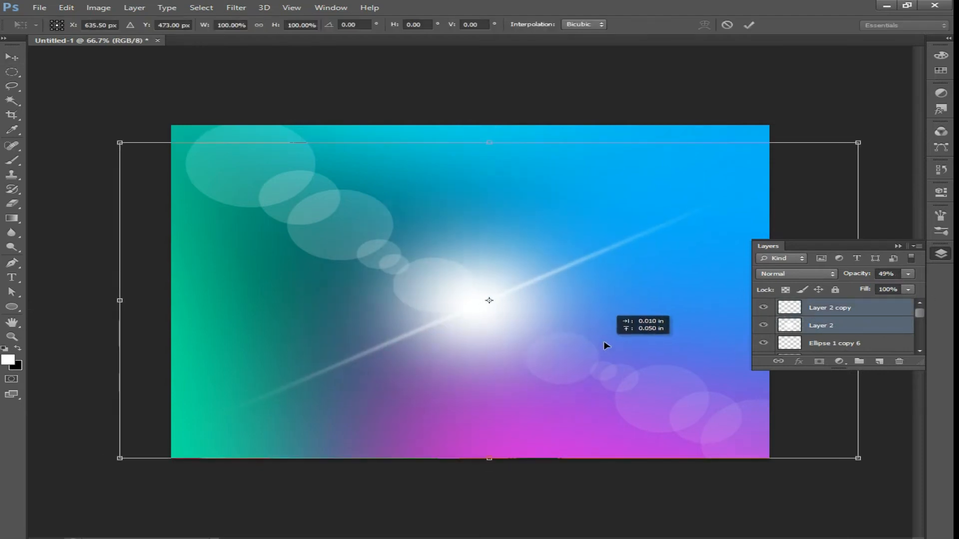
{"action": "key", "text": "Return"}
Add a new layer directly above the gradient copy layer
{"action": "left_click", "coordinate": [870, 315]}
{"action": "scroll", "coordinate": [870, 315], "scroll_direction": "down", "scroll_amount": 5}
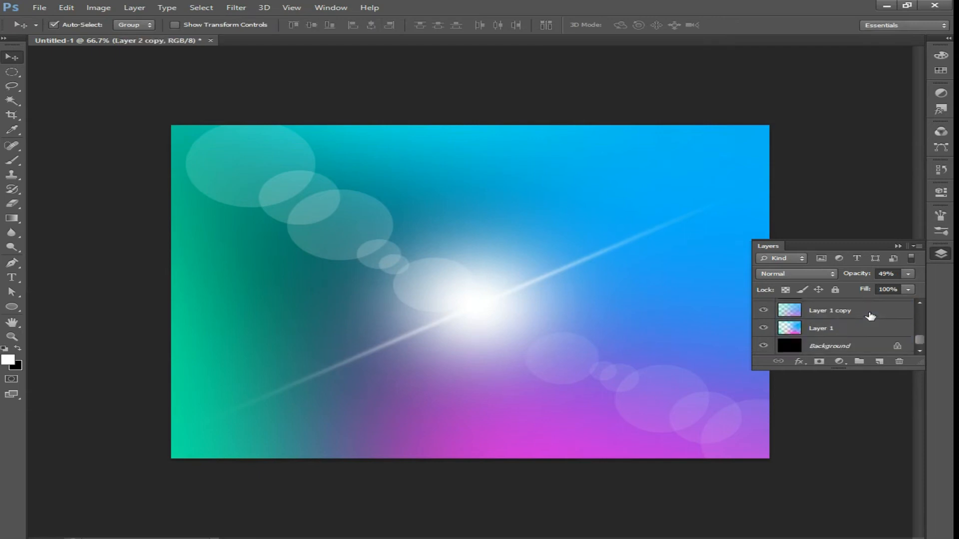
{"action": "scroll", "coordinate": [855, 327], "scroll_direction": "up", "scroll_amount": 1}
{"action": "left_click", "coordinate": [801, 329]}
{"action": "left_click", "coordinate": [763, 329]}
{"action": "left_click", "coordinate": [763, 346]}
{"action": "left_click", "coordinate": [763, 345]}
{"action": "left_click", "coordinate": [764, 328]}
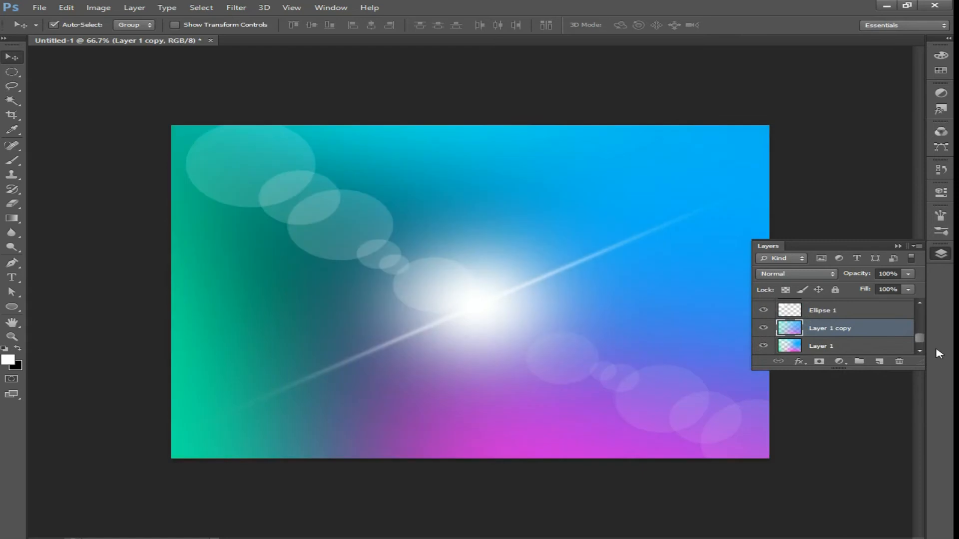
{"action": "left_click", "coordinate": [879, 361]}
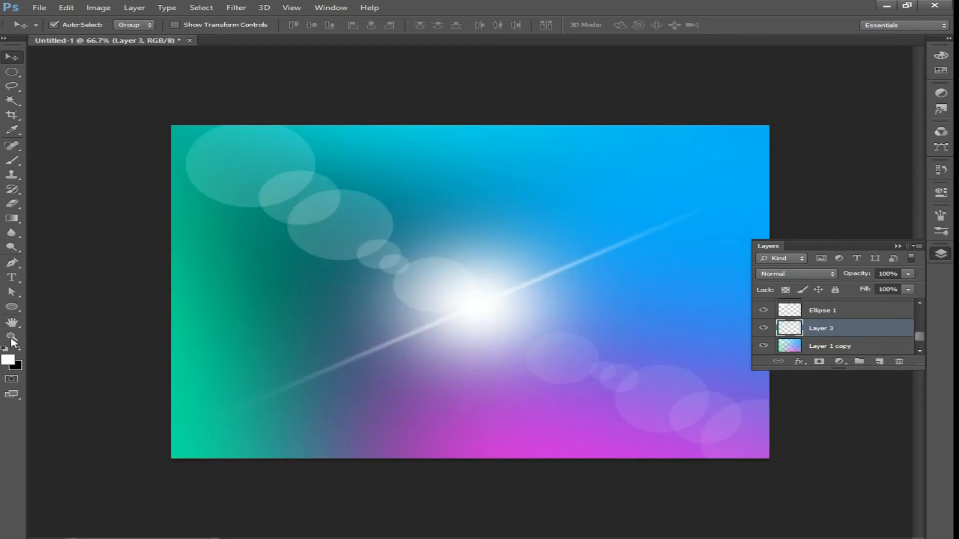
Fill the new layer with black and set its opacity to 79%
{"action": "key", "text": "ctrl+BackSpace"}
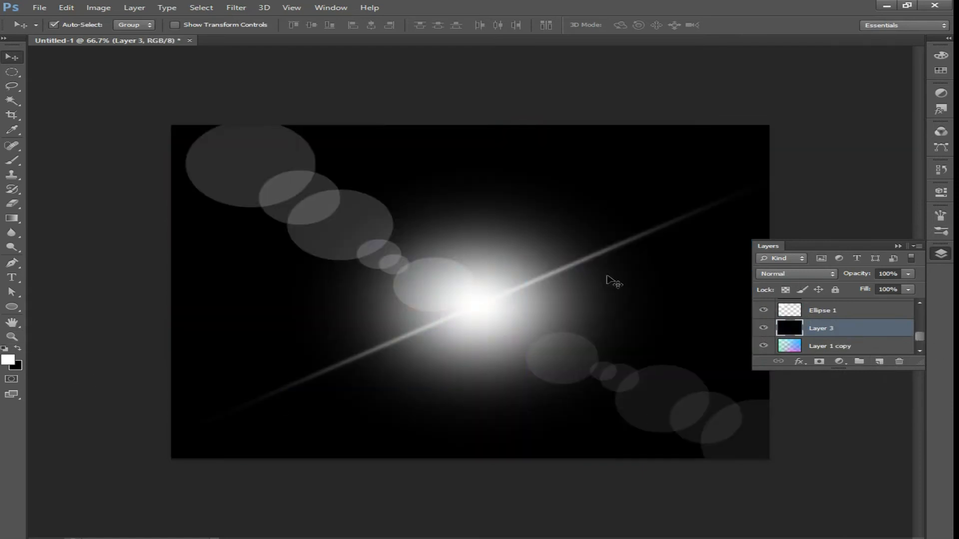
{"action": "left_click", "coordinate": [909, 274]}
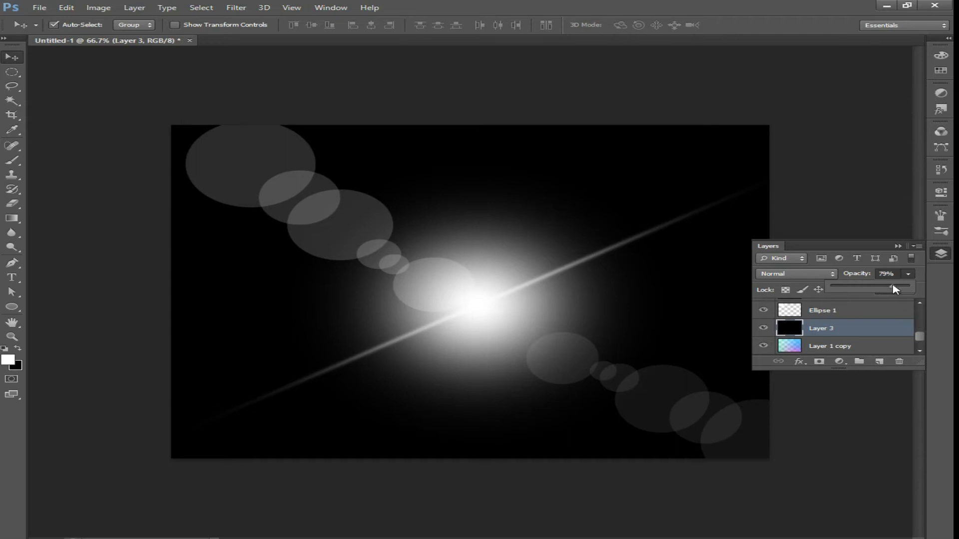
{"action": "left_click_drag", "start_coordinate": [895, 289], "coordinate": [888, 291]}
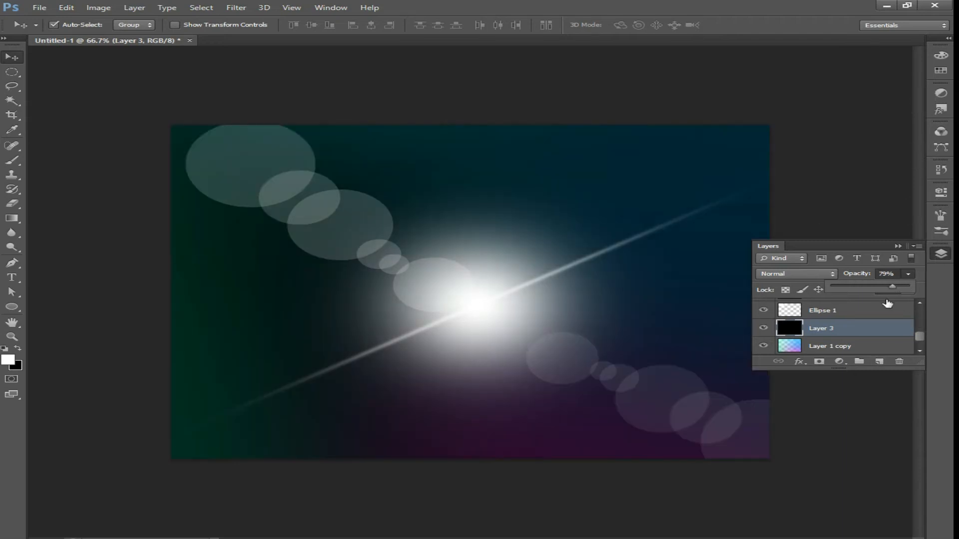
Erase the centre of the black layer with an 800 px soft eraser to form a vignette
{"action": "left_click", "coordinate": [12, 204]}
{"action": "key", "text": "bracketleft"}
{"action": "key", "text": "bracketleft"}
{"action": "key", "text": "bracketleft"}
{"action": "key", "text": "bracketleft"}
{"action": "left_click", "coordinate": [458, 294]}
{"action": "left_click", "coordinate": [459, 293]}
{"action": "left_click", "coordinate": [460, 293]}
{"action": "left_click", "coordinate": [908, 274]}
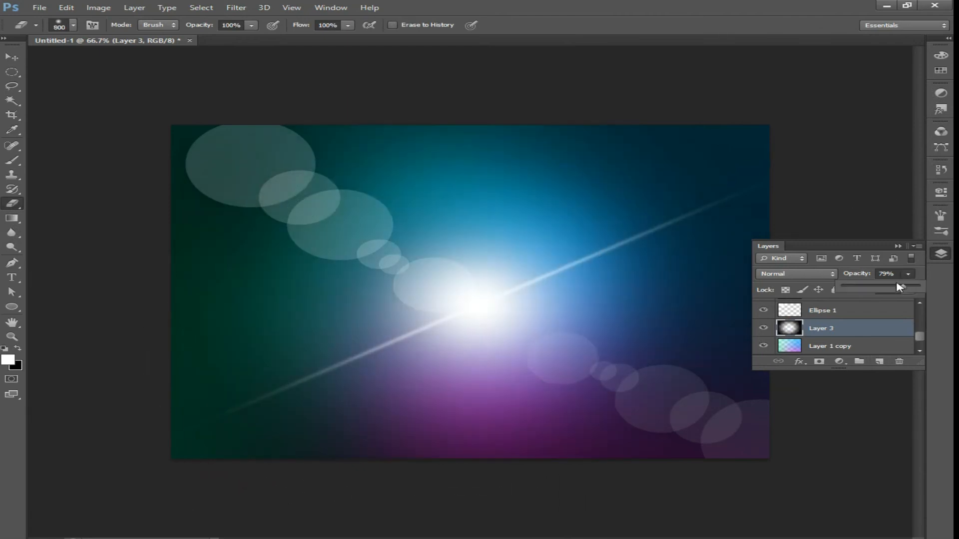
{"action": "left_click_drag", "start_coordinate": [899, 286], "coordinate": [919, 286]}
{"action": "mouse_move", "coordinate": [437, 297]}
{"action": "left_mouse_down"}
{"action": "mouse_move", "coordinate": [385, 294]}
{"action": "mouse_move", "coordinate": [466, 282]}
{"action": "mouse_move", "coordinate": [570, 233]}
{"action": "mouse_move", "coordinate": [548, 311]}
{"action": "mouse_move", "coordinate": [373, 345]}
{"action": "mouse_move", "coordinate": [456, 301]}
{"action": "left_mouse_up"}
Set the vignette layer's blend mode to Darker Color and its opacity to 75%
{"action": "left_click", "coordinate": [788, 273]}
{"action": "left_click", "coordinate": [789, 392]}
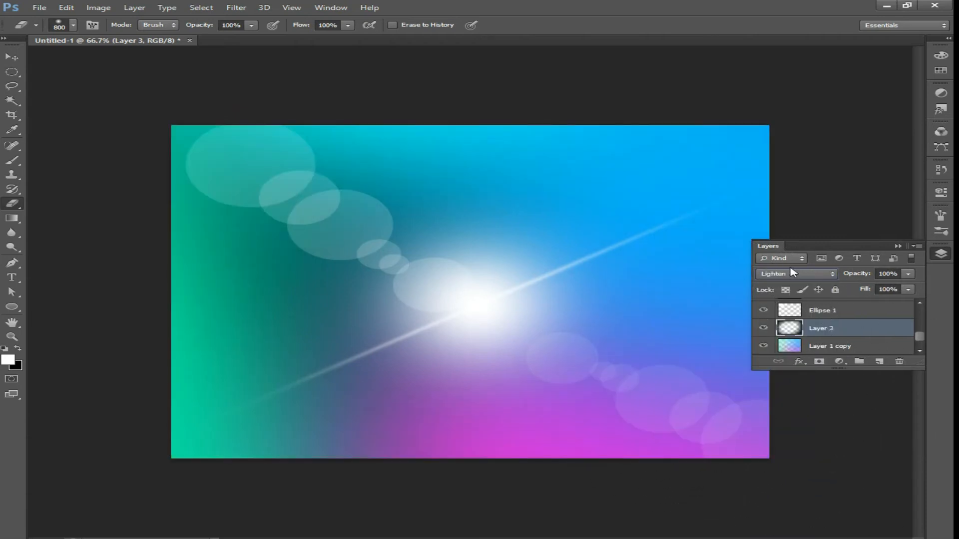
{"action": "scroll", "coordinate": [791, 272], "scroll_direction": "up", "scroll_amount": 1}
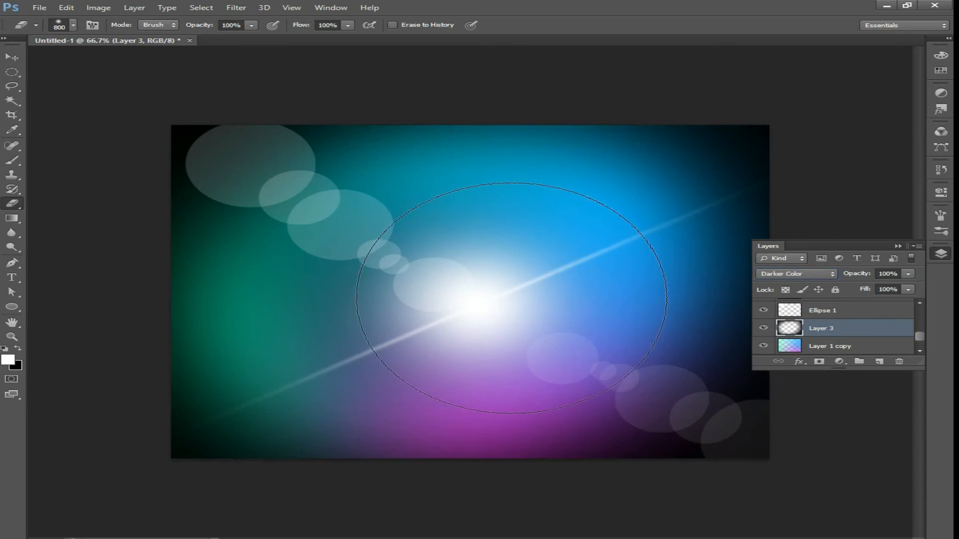
{"action": "left_click", "coordinate": [907, 276]}
{"action": "left_click_drag", "start_coordinate": [877, 287], "coordinate": [894, 286]}
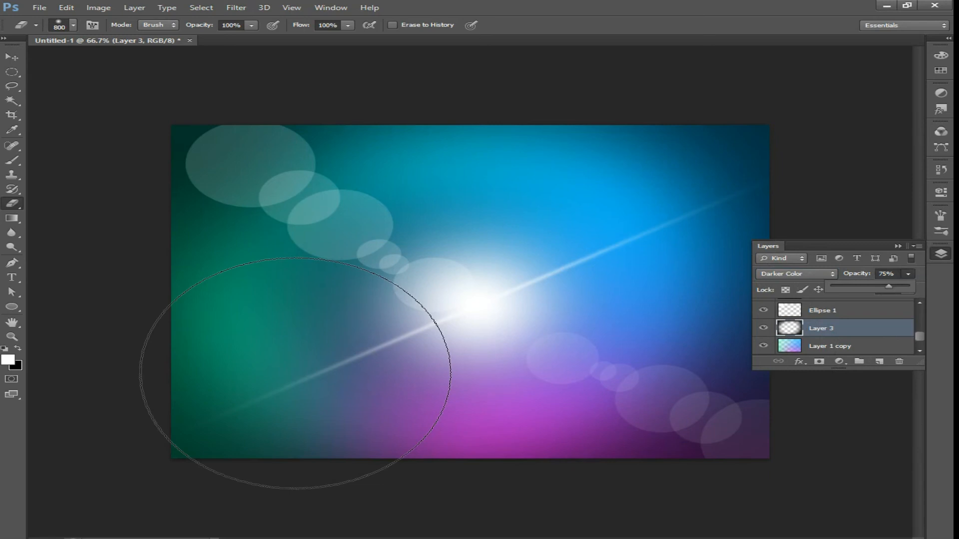
Browse the custom shape library for a suitable shape
{"action": "scroll", "coordinate": [846, 330], "scroll_direction": "up", "scroll_amount": 5}
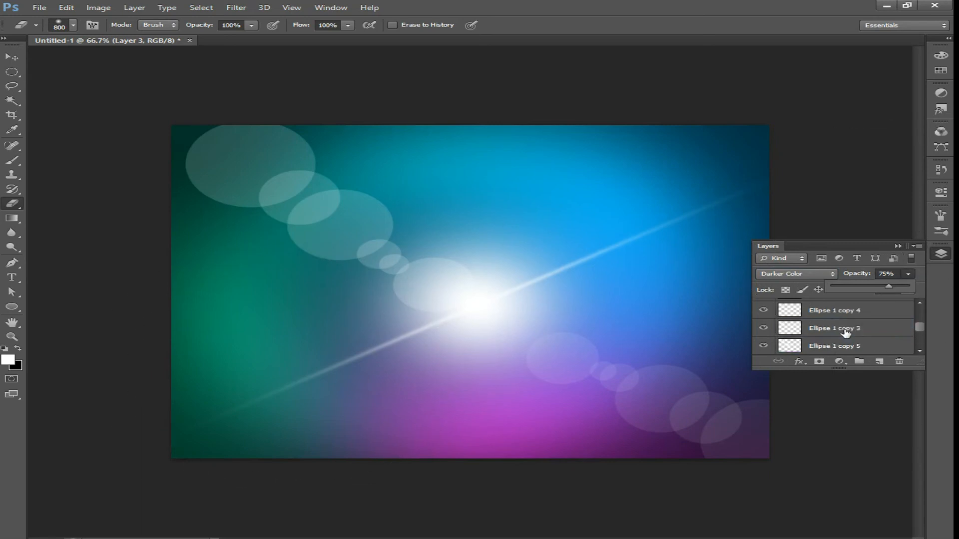
{"action": "left_click", "coordinate": [852, 314]}
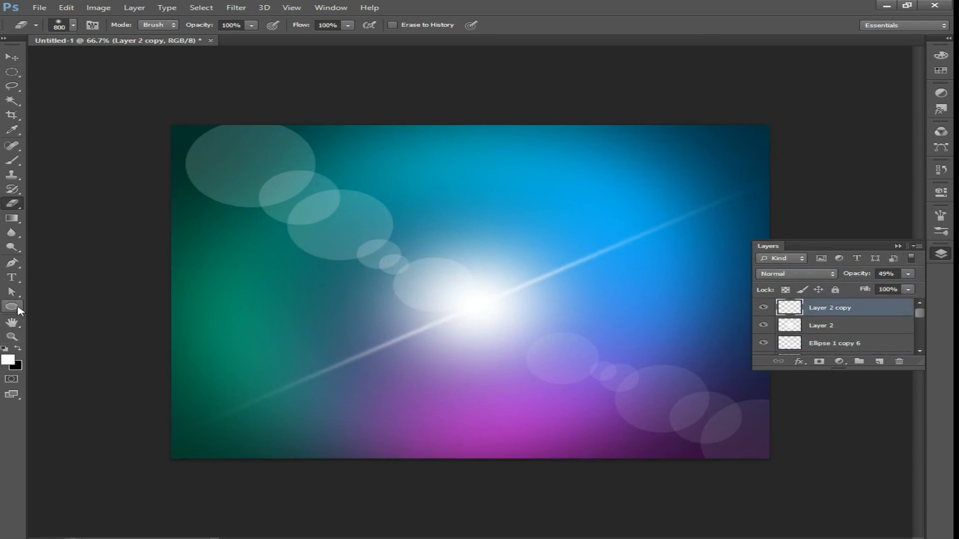
{"action": "left_click", "coordinate": [15, 308]}
{"action": "left_click", "coordinate": [55, 357]}
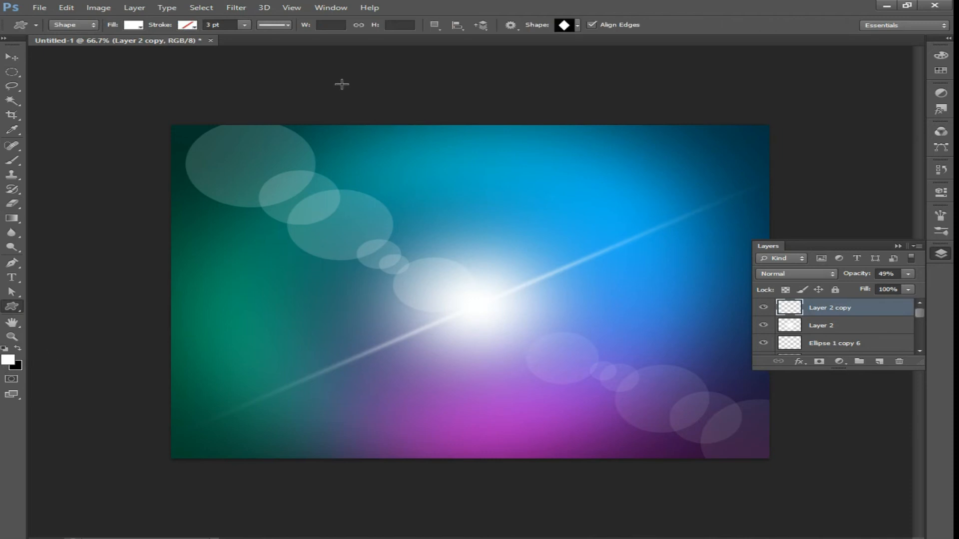
{"action": "left_click", "coordinate": [577, 25]}
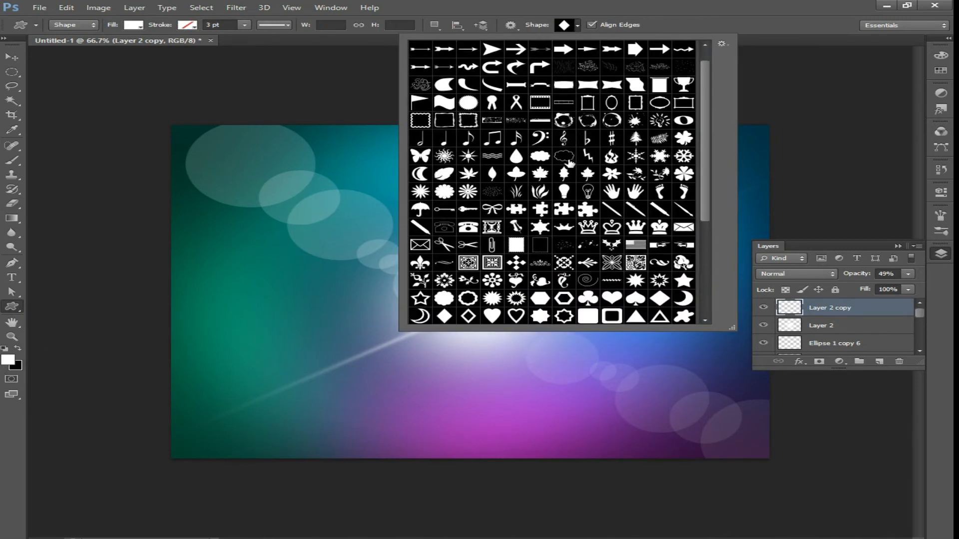
{"action": "scroll", "coordinate": [573, 160], "scroll_direction": "down", "scroll_amount": 2}
{"action": "scroll", "coordinate": [555, 177], "scroll_direction": "down", "scroll_amount": 2}
{"action": "scroll", "coordinate": [559, 181], "scroll_direction": "down", "scroll_amount": 1}
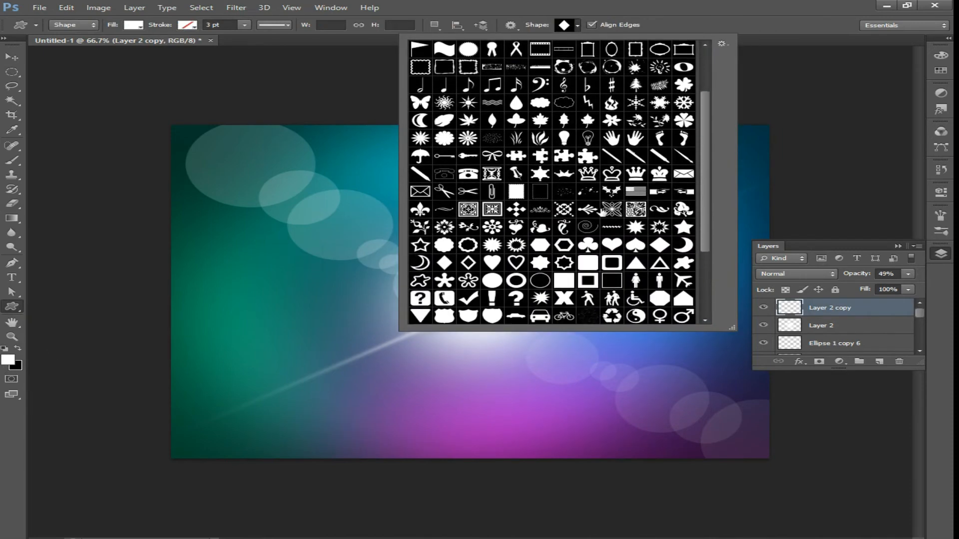
{"action": "scroll", "coordinate": [648, 260], "scroll_direction": "down", "scroll_amount": 4}
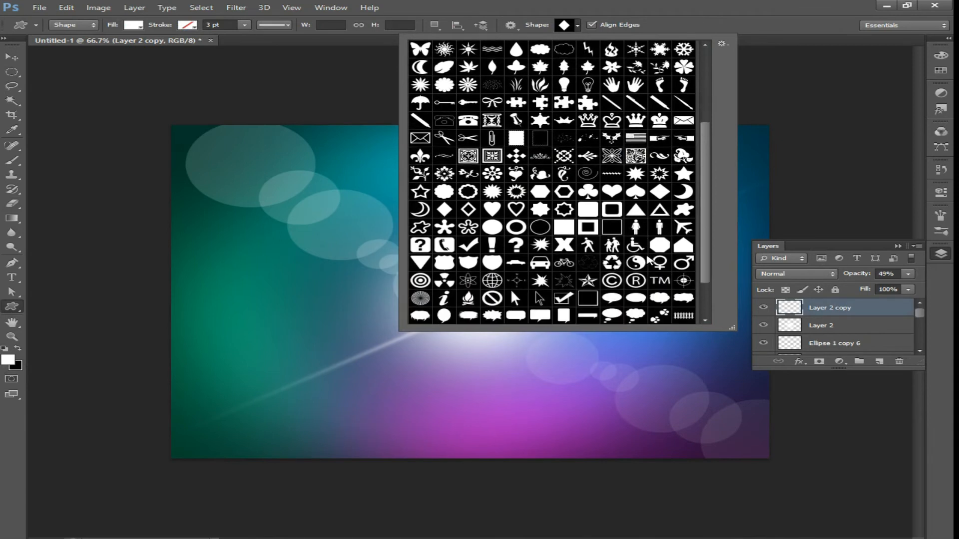
{"action": "scroll", "coordinate": [648, 261], "scroll_direction": "down", "scroll_amount": 2}
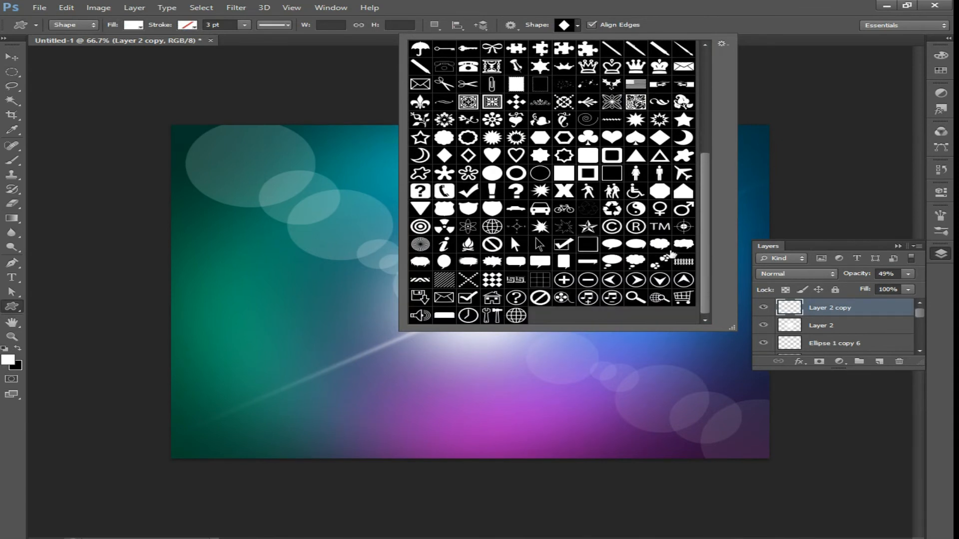
{"action": "scroll", "coordinate": [671, 256], "scroll_direction": "up", "scroll_amount": 10}
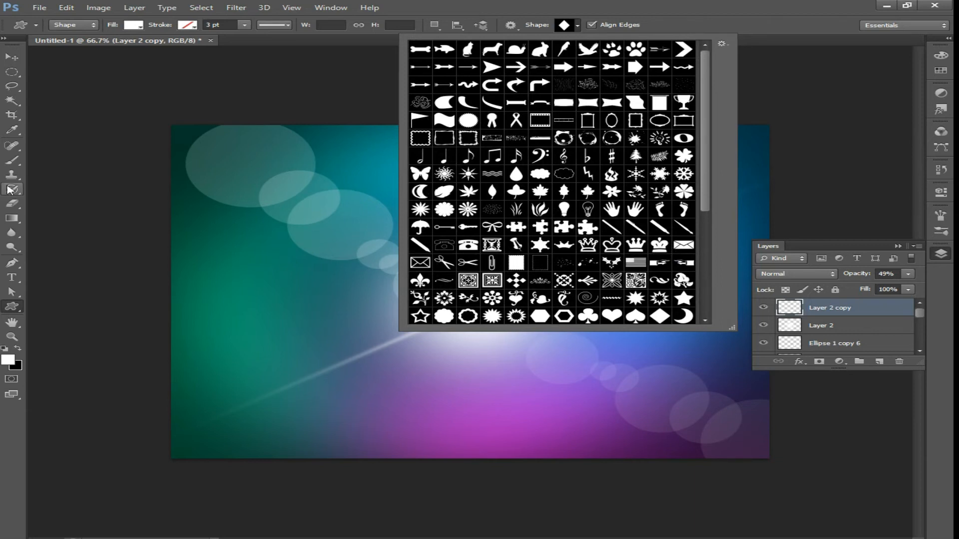
{"action": "left_click", "coordinate": [72, 236]}
{"action": "key", "text": "Escape"}
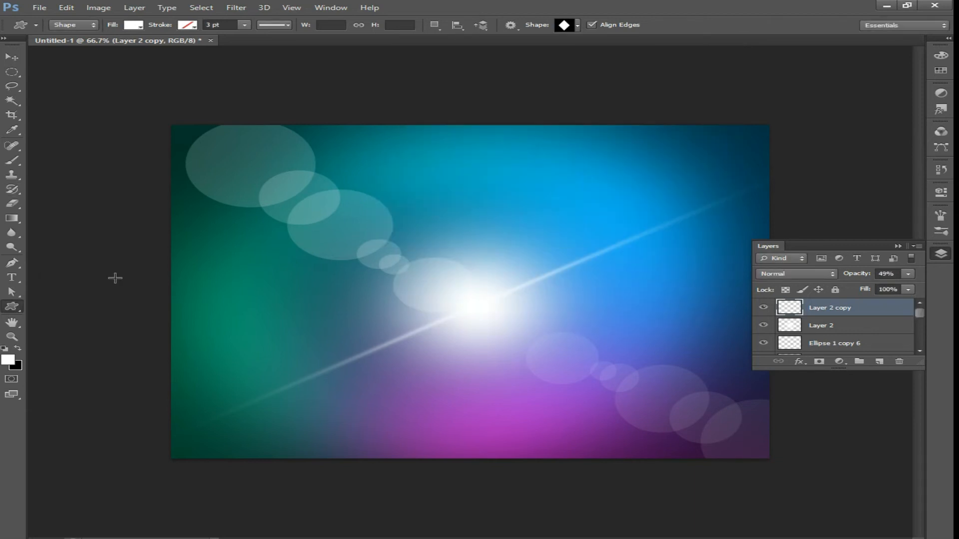
Draw a six-sided polygon about 591 × 672 px over the centre of the canvas
{"action": "left_click", "coordinate": [14, 314]}
{"action": "left_click", "coordinate": [62, 339]}
{"action": "left_click_drag", "start_coordinate": [462, 285], "coordinate": [610, 227]}
Set the hexagon's fill to none and give it a white 2 pt stroke
{"action": "left_click", "coordinate": [134, 25]}
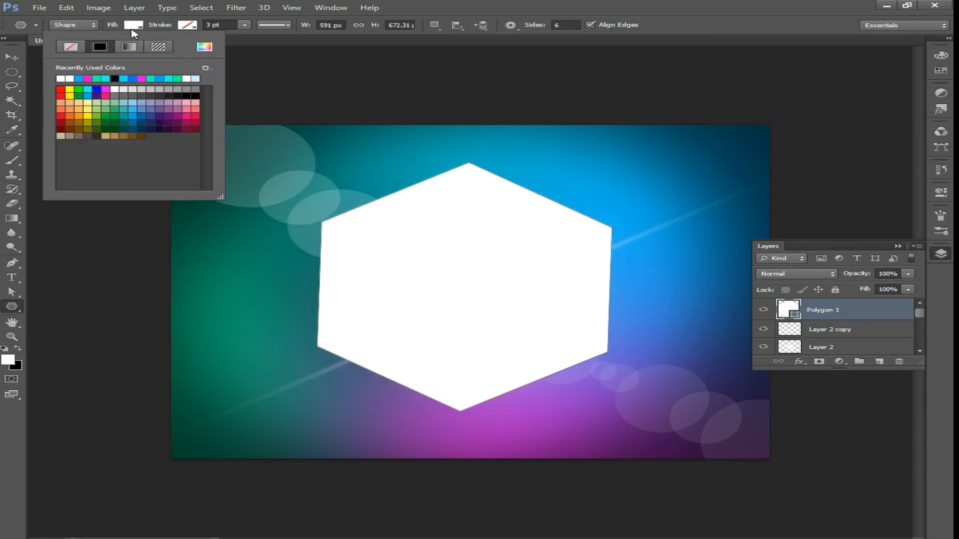
{"action": "left_click", "coordinate": [71, 46]}
{"action": "left_click", "coordinate": [189, 25]}
{"action": "left_click", "coordinate": [188, 25]}
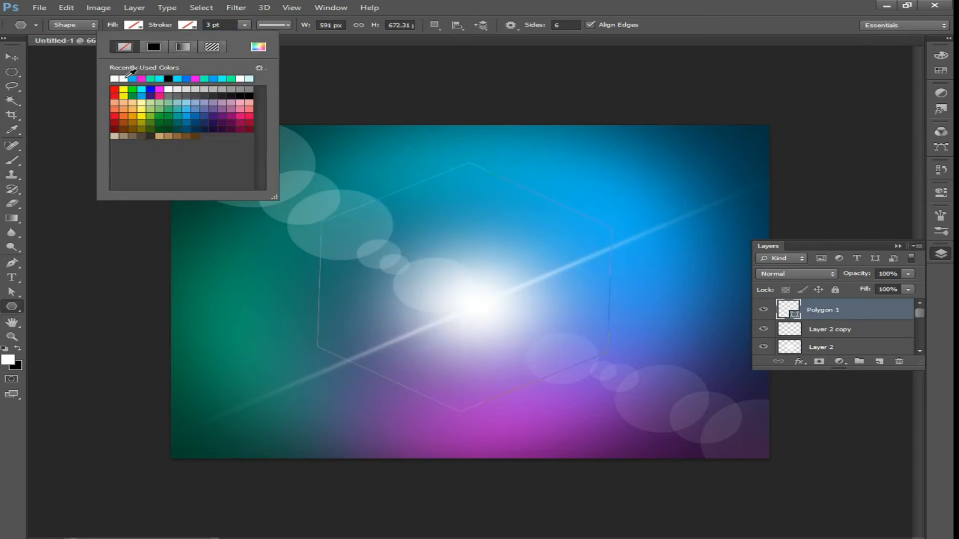
{"action": "left_click", "coordinate": [125, 79]}
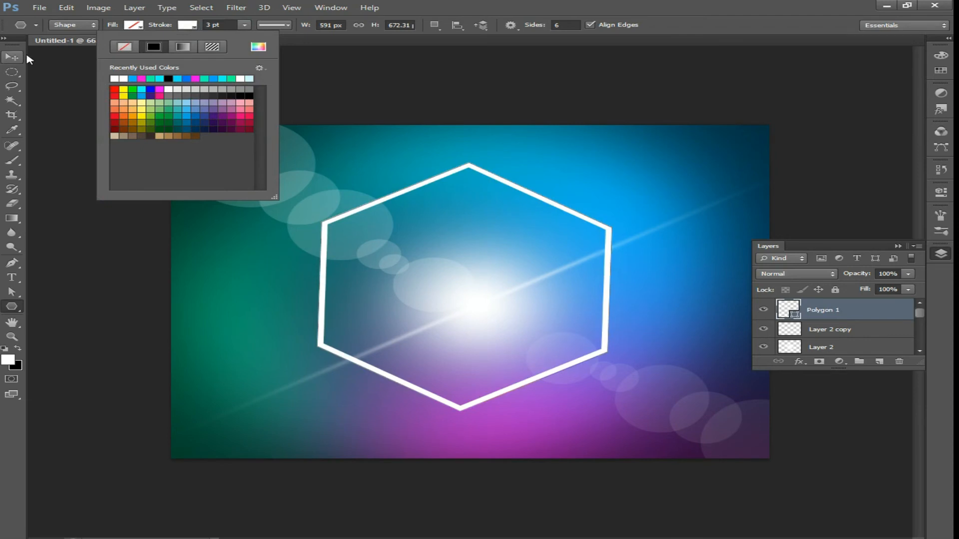
{"action": "left_click", "coordinate": [219, 25]}
{"action": "key", "text": "Return"}
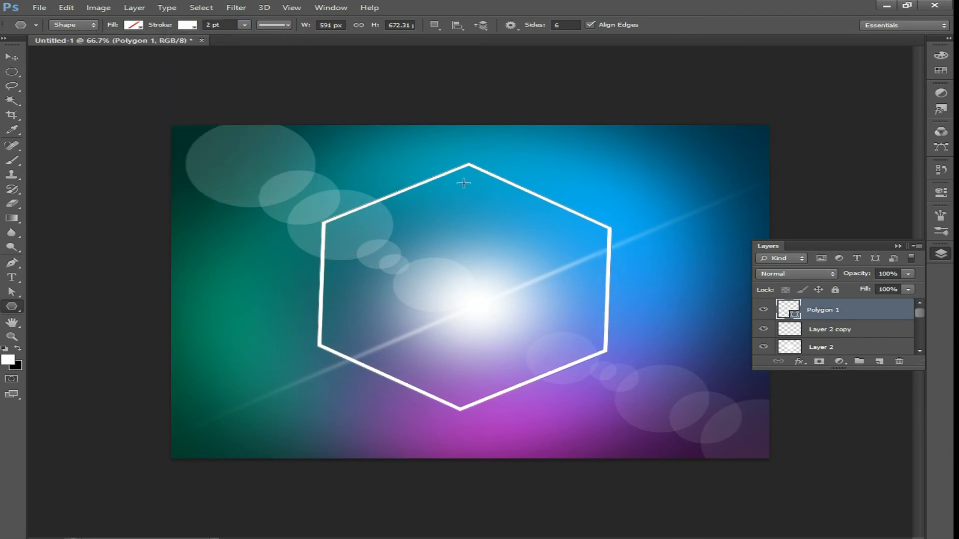
Duplicate the hexagon layer
{"action": "left_click", "coordinate": [12, 57]}
{"action": "key", "text": "ctrl+j"}
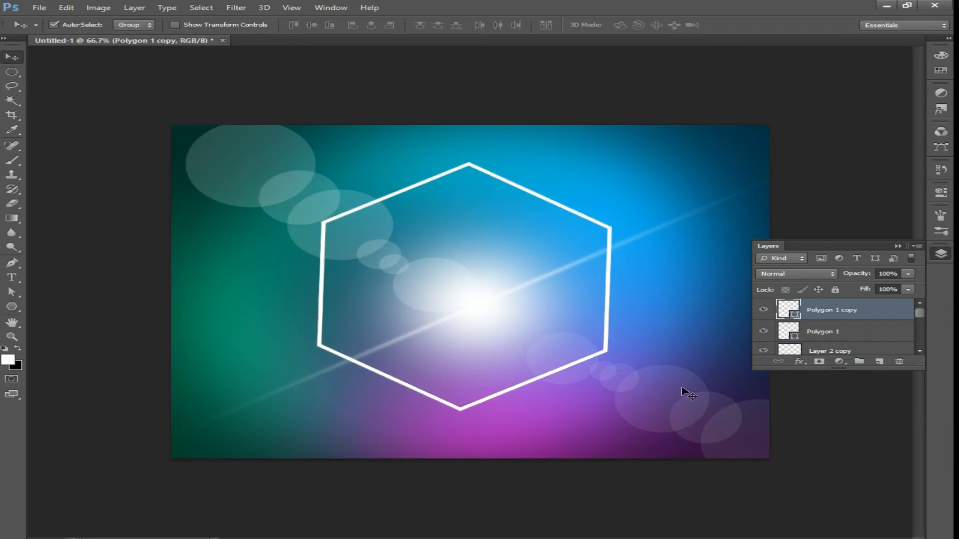
Scale the duplicated hexagon down slightly and rotate it a little inside the original
{"action": "key", "text": "ctrl+t"}
{"action": "left_click_drag", "start_coordinate": [614, 408], "coordinate": [597, 398]}
{"action": "left_click_drag", "start_coordinate": [652, 294], "coordinate": [661, 304]}
{"action": "key", "text": "Return"}
Rasterize the hexagon copy and merge it down into the original hexagon
{"action": "left_click", "coordinate": [862, 327], "text": "shift"}
{"action": "right_click", "coordinate": [860, 327]}
{"action": "left_click", "coordinate": [701, 206]}
{"action": "key", "text": "ctrl+e"}
Repeatedly duplicate, shrink, rotate and merge the hexagon outlines to build a nested spiral of hexagons
{"action": "key", "text": "ctrl+j"}
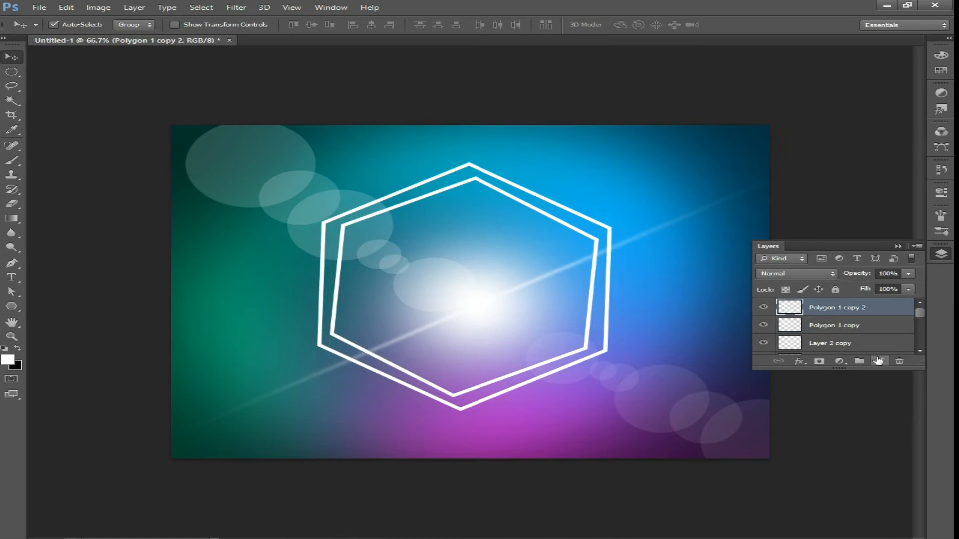
{"action": "key", "text": "ctrl+t"}
{"action": "left_click_drag", "start_coordinate": [613, 411], "coordinate": [582, 386]}
{"action": "mouse_move", "coordinate": [665, 297]}
{"action": "left_mouse_down"}
{"action": "mouse_move", "coordinate": [668, 332]}
{"action": "mouse_move", "coordinate": [673, 306]}
{"action": "left_mouse_up"}
{"action": "key", "text": "Return"}
{"action": "left_click", "coordinate": [835, 327], "text": "shift"}
{"action": "key", "text": "ctrl+e"}
{"action": "left_click_drag", "start_coordinate": [864, 308], "coordinate": [874, 362]}
{"action": "key", "text": "ctrl+t"}
{"action": "left_click_drag", "start_coordinate": [609, 409], "coordinate": [554, 350]}
{"action": "left_click_drag", "start_coordinate": [681, 282], "coordinate": [688, 302]}
{"action": "key", "text": "Return"}
{"action": "left_click", "coordinate": [849, 325], "text": "shift"}
{"action": "key", "text": "ctrl+e"}
{"action": "left_click_drag", "start_coordinate": [845, 309], "coordinate": [879, 362]}
{"action": "key", "text": "ctrl+t"}
{"action": "left_click_drag", "start_coordinate": [610, 416], "coordinate": [517, 332]}
{"action": "left_click_drag", "start_coordinate": [619, 298], "coordinate": [606, 320]}
{"action": "key", "text": "Return"}
{"action": "left_click", "coordinate": [849, 326], "text": "shift"}
{"action": "key", "text": "ctrl+e"}
Move the nested hexagons to the lower right corner and send their layer down beneath the gradient layers
{"action": "left_click_drag", "start_coordinate": [582, 355], "coordinate": [788, 436]}
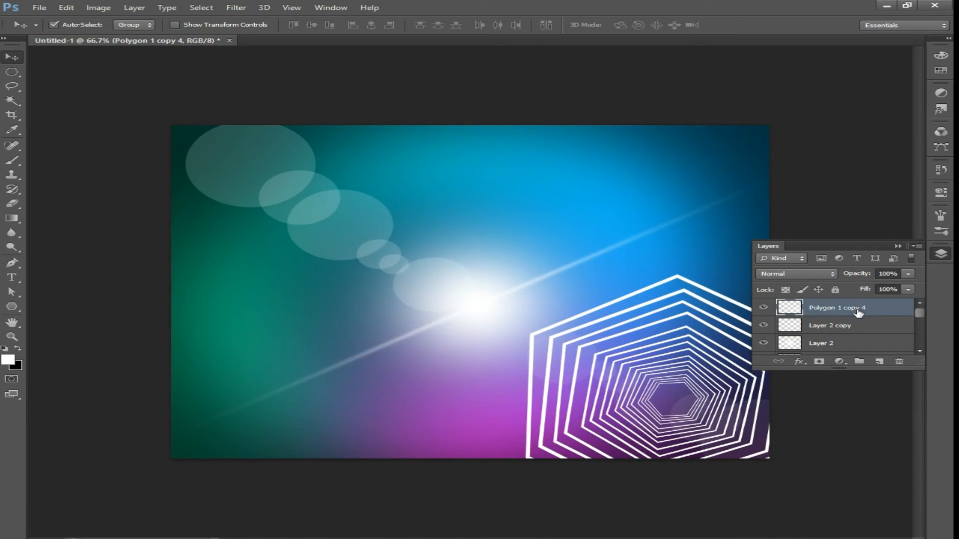
{"action": "key", "text": "ctrl+bracketleft"}
{"action": "key", "text": "ctrl+bracketleft"}
{"action": "key", "text": "ctrl+bracketleft"}
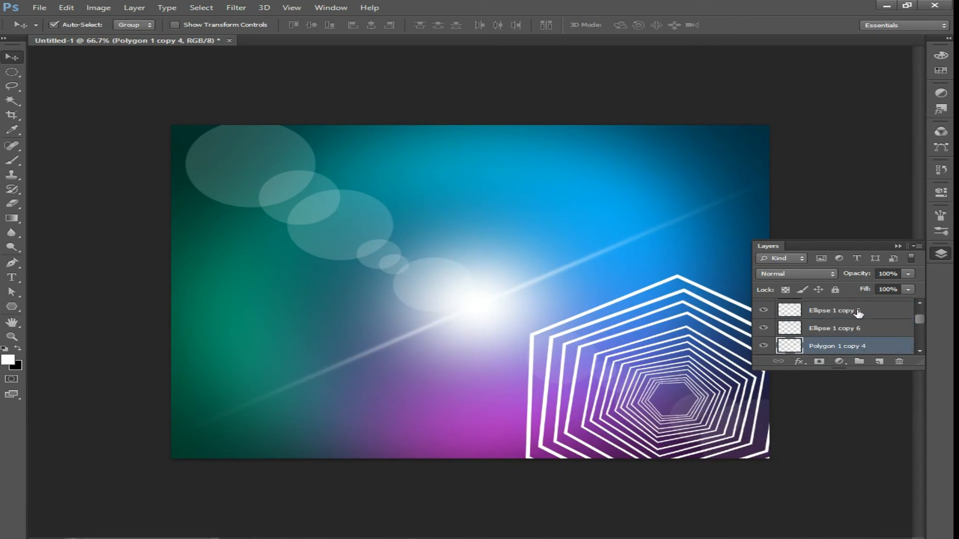
{"action": "key", "text": "ctrl+bracketleft"}
{"action": "key", "text": "ctrl+bracketleft"}
{"action": "key", "text": "ctrl+bracketleft"}
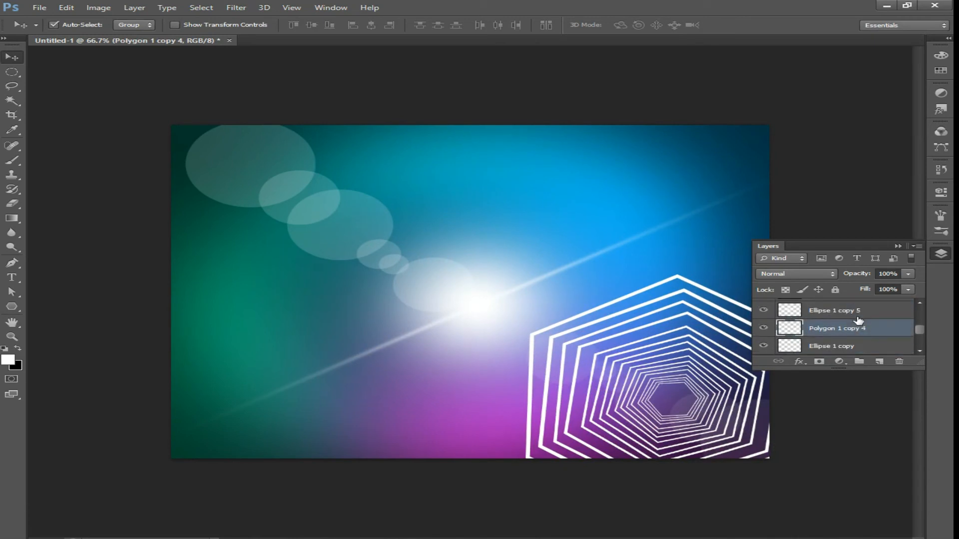
{"action": "key", "text": "ctrl+bracketleft"}
{"action": "key", "text": "ctrl+bracketleft"}
{"action": "key", "text": "ctrl+bracketleft"}
{"action": "key", "text": "ctrl+bracketleft"}
{"action": "key", "text": "ctrl+bracketright"}
{"action": "key", "text": "ctrl+bracketleft"}
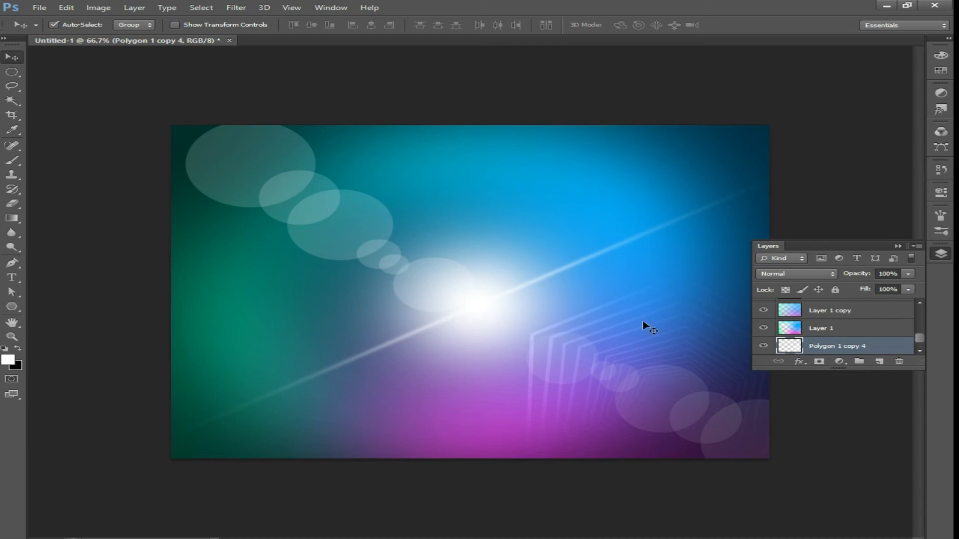
Duplicate a bokeh circle onto the left edge, enlarge it to about 362% and narrow it into a tall oval
{"action": "left_click", "coordinate": [229, 175]}
{"action": "left_click_drag", "start_coordinate": [221, 169], "coordinate": [170, 275]}
{"action": "key", "text": "ctrl+t"}
{"action": "left_click_drag", "start_coordinate": [273, 317], "coordinate": [289, 411]}
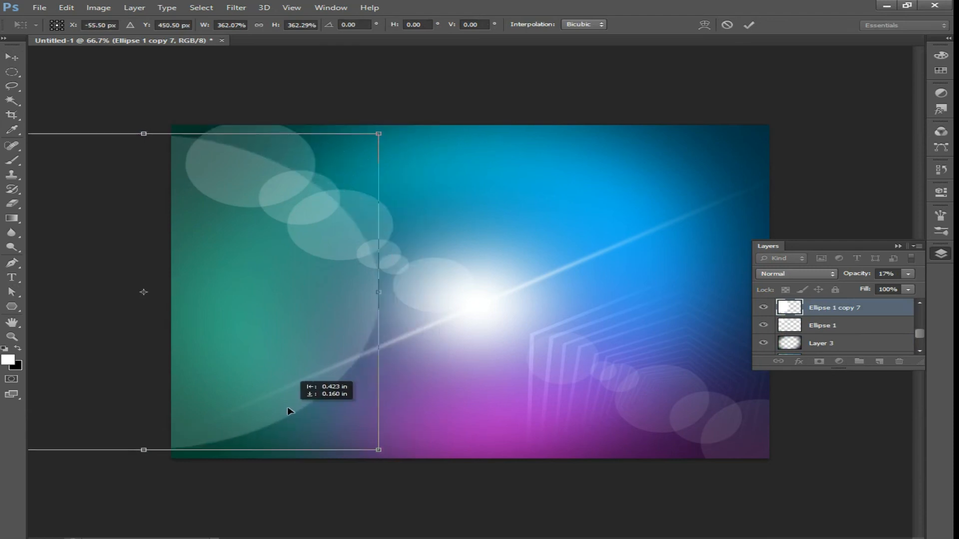
{"action": "key", "text": "Return"}
{"action": "key", "text": "ctrl+t"}
{"action": "left_click_drag", "start_coordinate": [382, 292], "coordinate": [294, 292]}
{"action": "left_click_drag", "start_coordinate": [203, 318], "coordinate": [215, 315]}
{"action": "key", "text": "Return"}
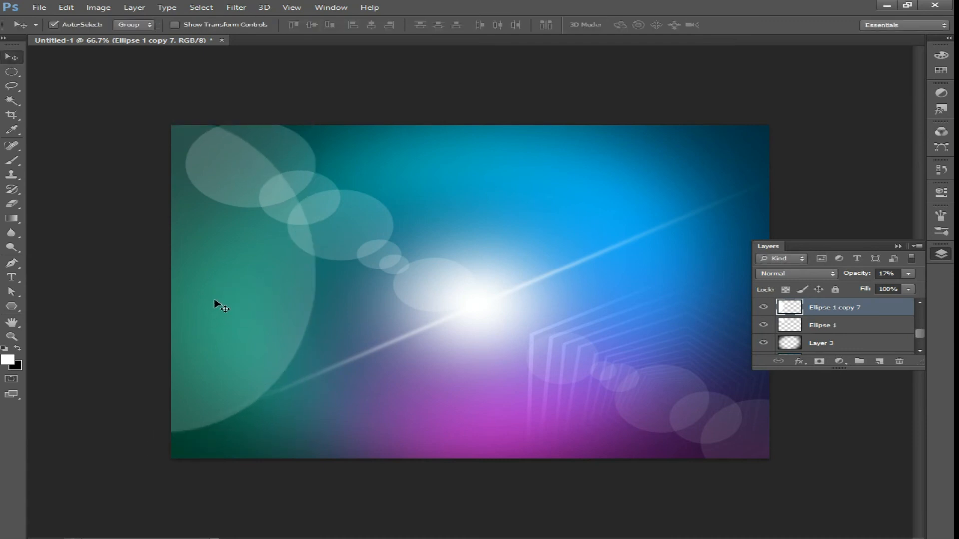
Send the oval layer three levels down beneath the gradient layers
{"action": "key", "text": "ctrl+bracketleft"}
{"action": "key", "text": "ctrl+bracketleft"}
{"action": "key", "text": "ctrl+bracketleft"}
{"action": "key", "text": "ctrl+bracketleft"}
{"action": "left_click", "coordinate": [909, 274]}
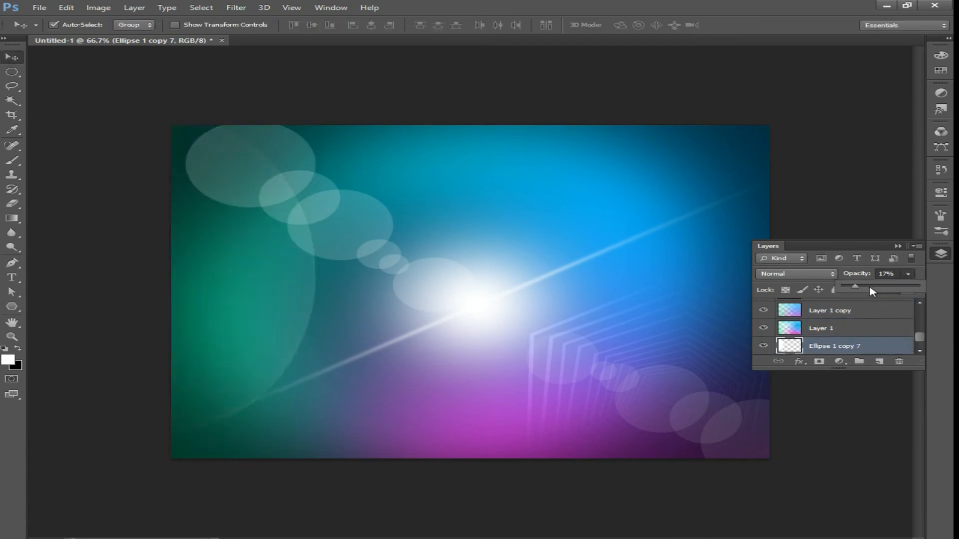
{"action": "left_click", "coordinate": [767, 191]}
{"action": "left_click_drag", "start_coordinate": [262, 330], "coordinate": [551, 334]}
{"action": "key", "text": "ctrl+z"}
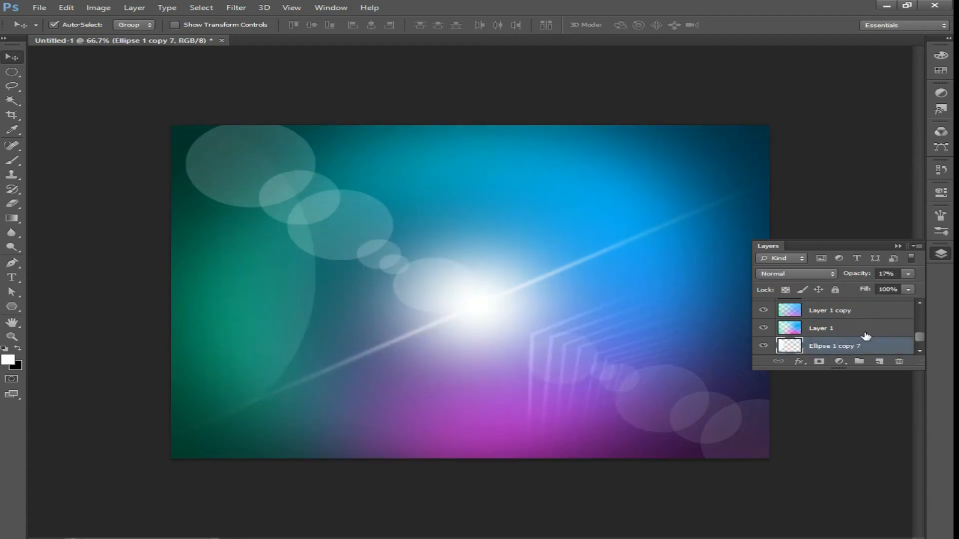
Duplicate the oval, move the copy to the upper right and set its opacity to 52%
{"action": "left_click_drag", "start_coordinate": [883, 349], "coordinate": [880, 362]}
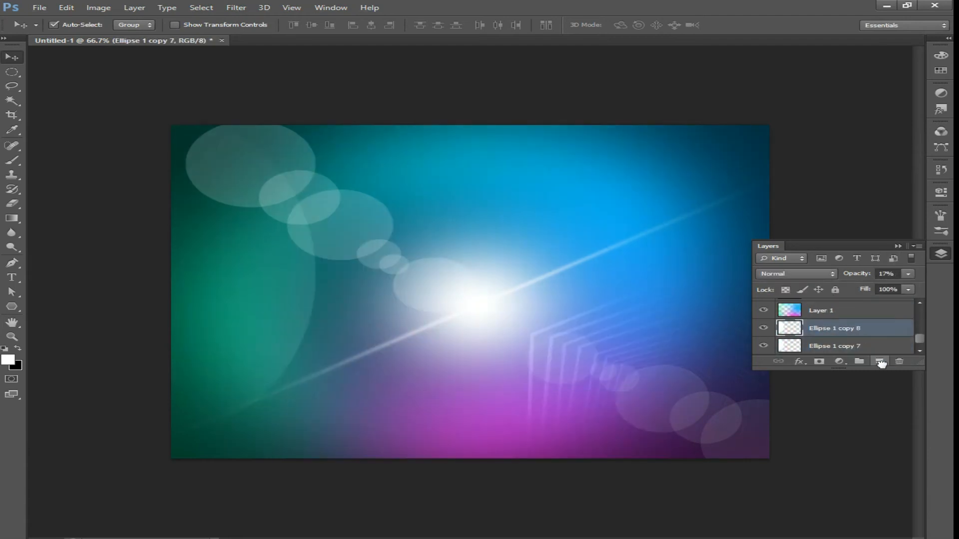
{"action": "key", "text": "ctrl+t"}
{"action": "left_click_drag", "start_coordinate": [278, 317], "coordinate": [695, 276]}
{"action": "left_click_drag", "start_coordinate": [551, 298], "coordinate": [546, 290]}
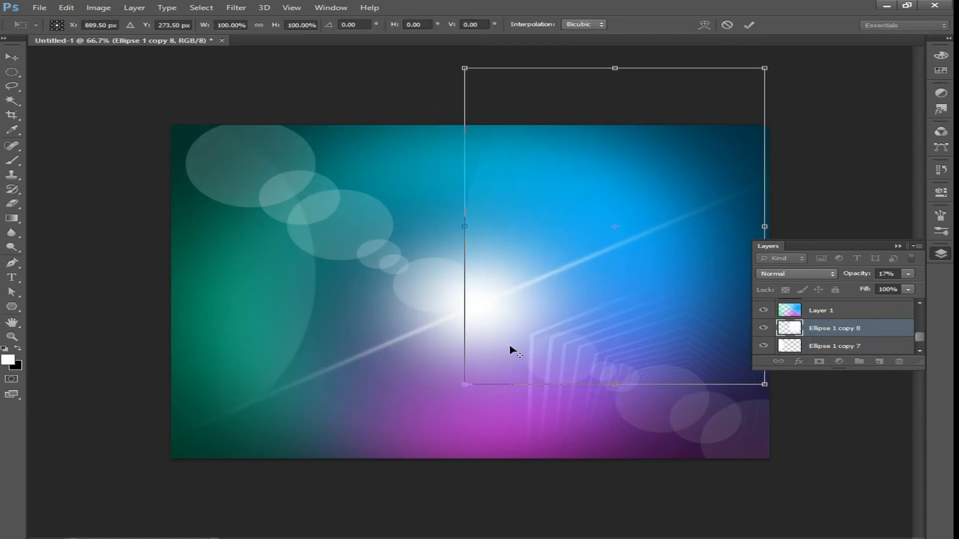
{"action": "key", "text": "Return"}
{"action": "left_click", "coordinate": [908, 273]}
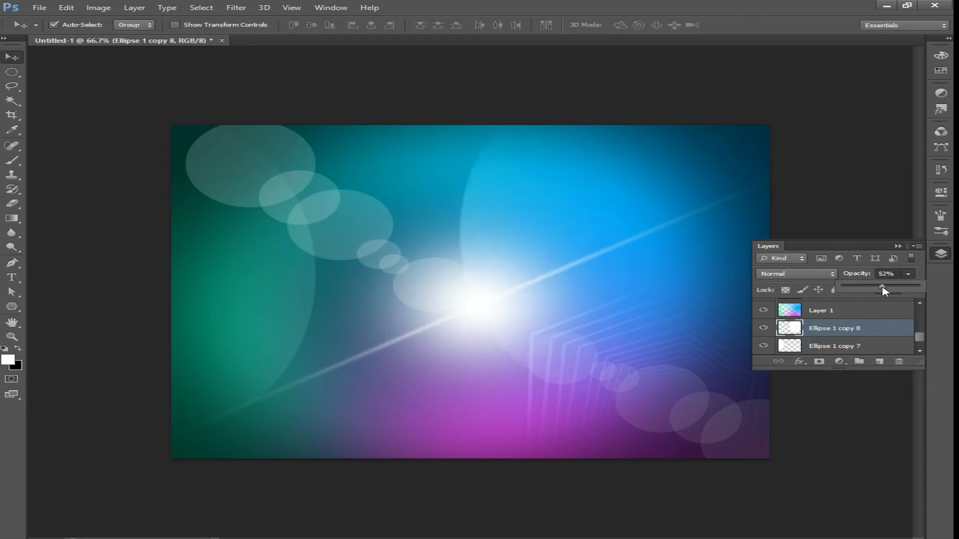
Type the text 'gd tutorials' in a Attack Graffiti at 60 pt on the left of the canvas
{"action": "key", "text": "t"}
{"action": "left_click", "coordinate": [257, 338]}
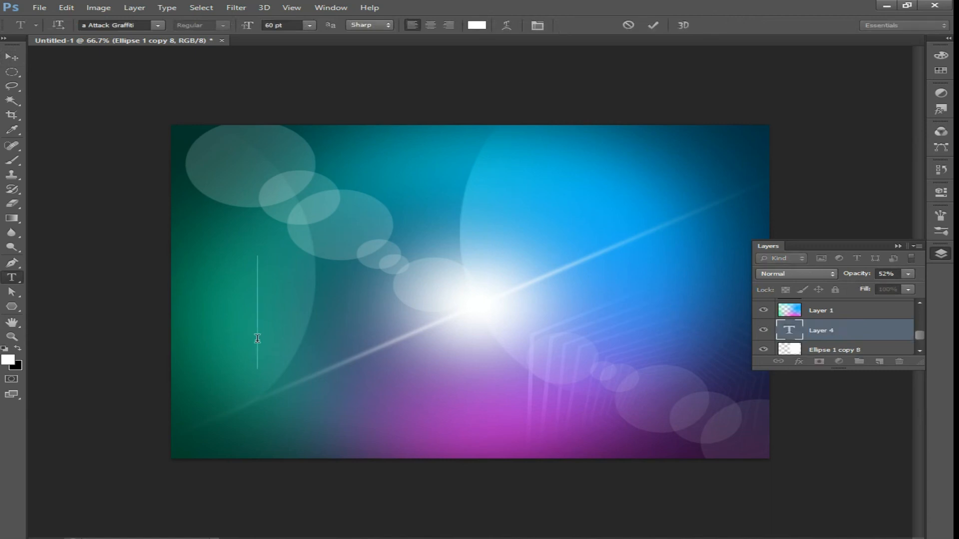
{"action": "type", "text": "G"}
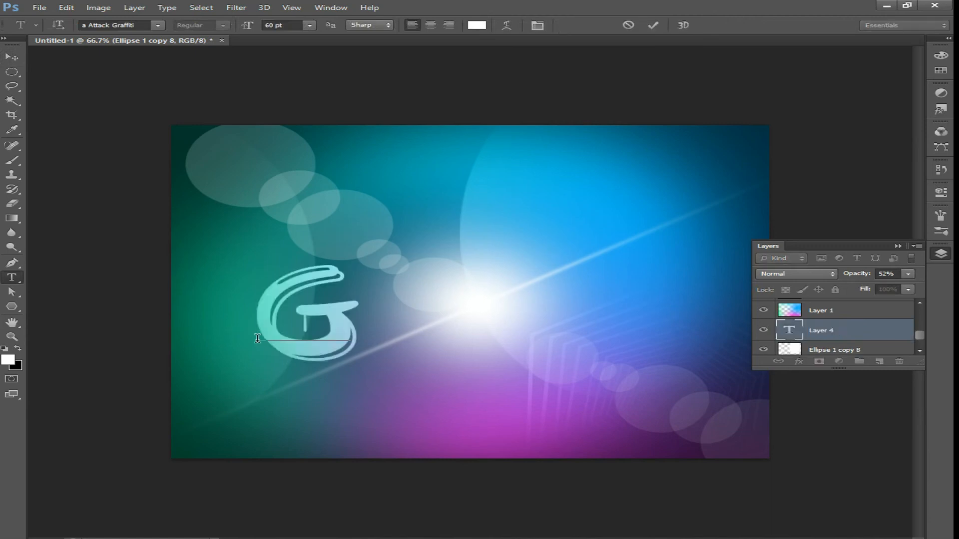
{"action": "type", "text": "D"}
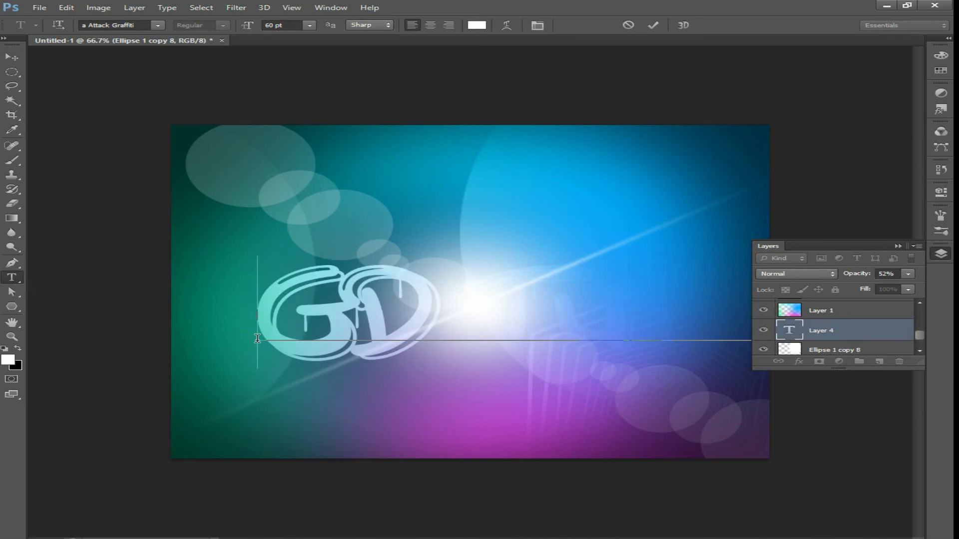
{"action": "left_click", "coordinate": [257, 339]}
{"action": "left_click", "coordinate": [11, 56]}
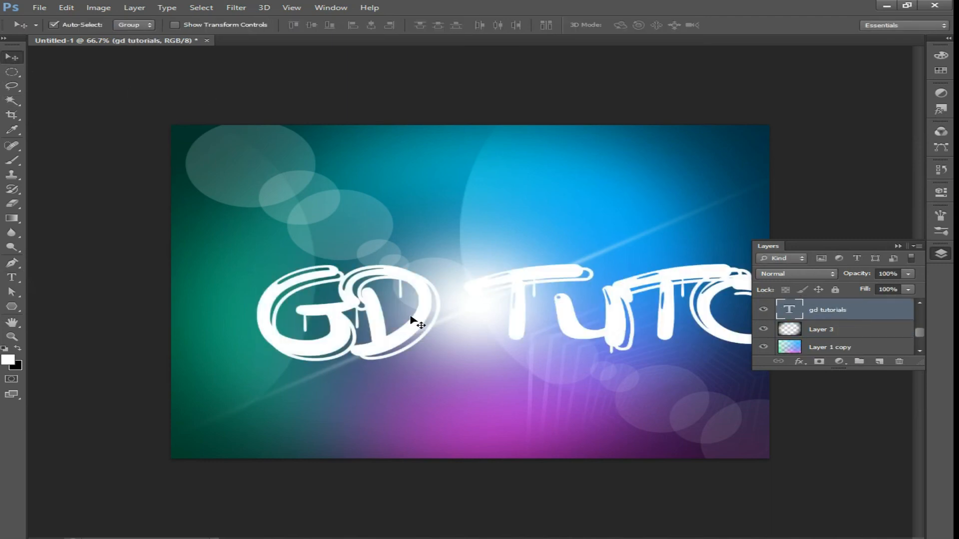
Scale the text down and move it to the lower-left corner
{"action": "key", "text": "ctrl+t"}
{"action": "left_click_drag", "start_coordinate": [282, 372], "coordinate": [514, 327]}
{"action": "left_click_drag", "start_coordinate": [667, 295], "coordinate": [283, 398]}
{"action": "left_click_drag", "start_coordinate": [139, 394], "coordinate": [228, 377]}
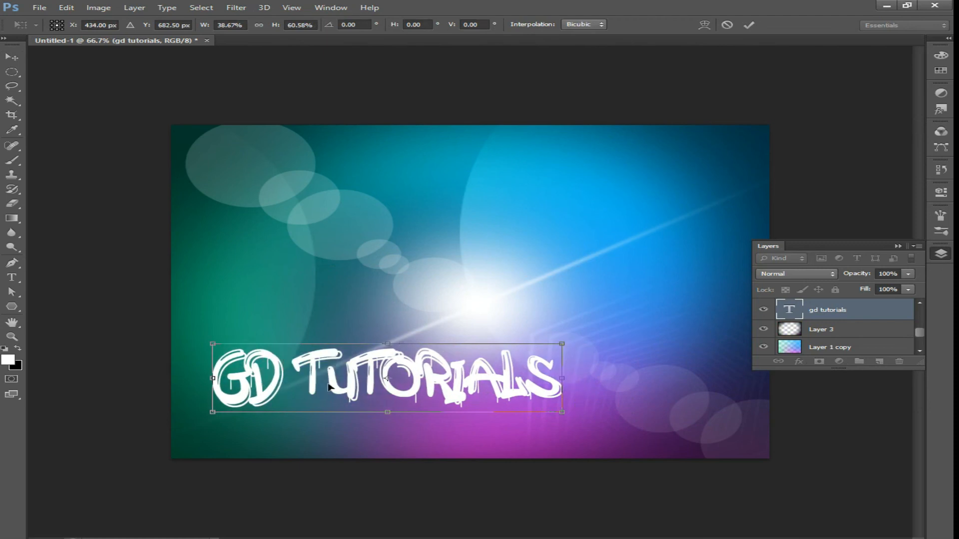
{"action": "left_click_drag", "start_coordinate": [563, 411], "coordinate": [367, 400]}
{"action": "key", "text": "Return"}
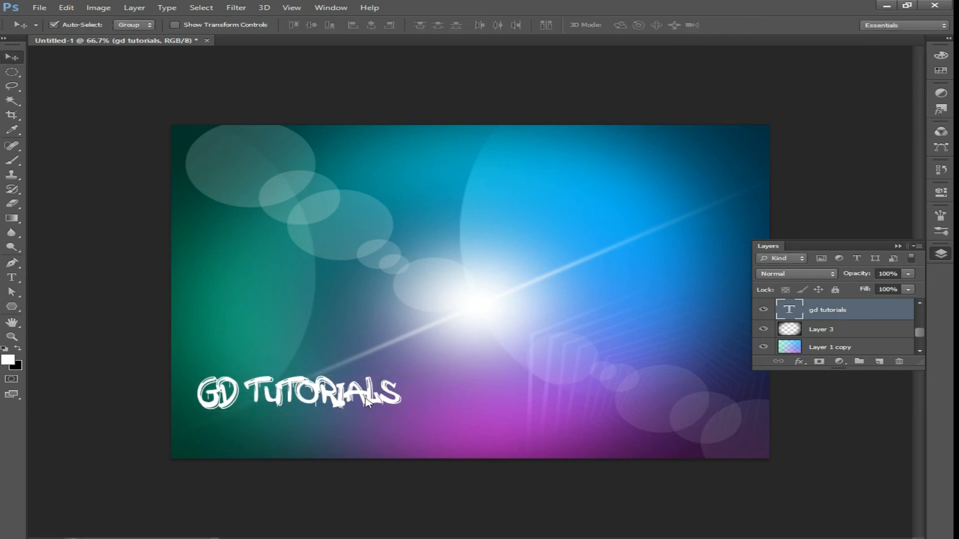
Select all the text and change its font to a Another Tag
{"action": "key", "text": "t"}
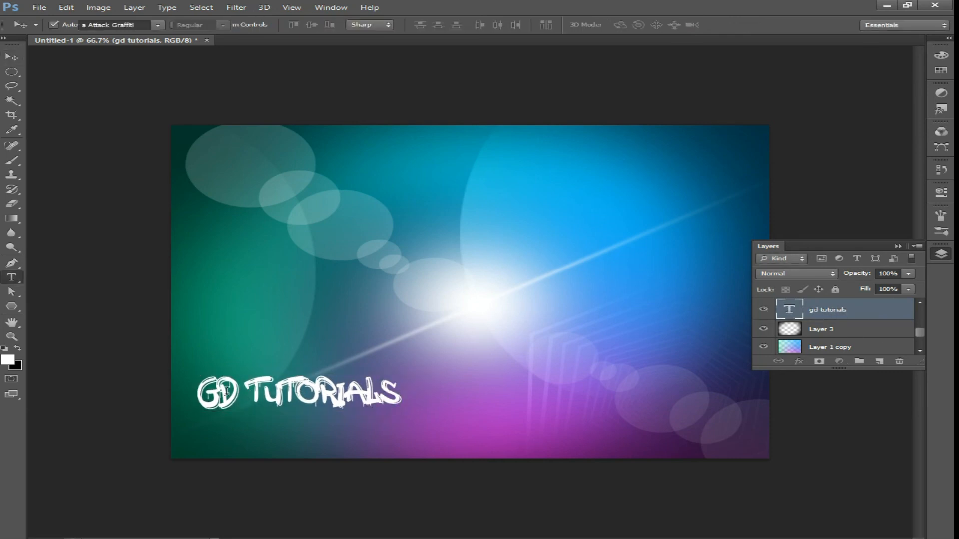
{"action": "left_click", "coordinate": [199, 392]}
{"action": "key", "text": "ctrl+a"}
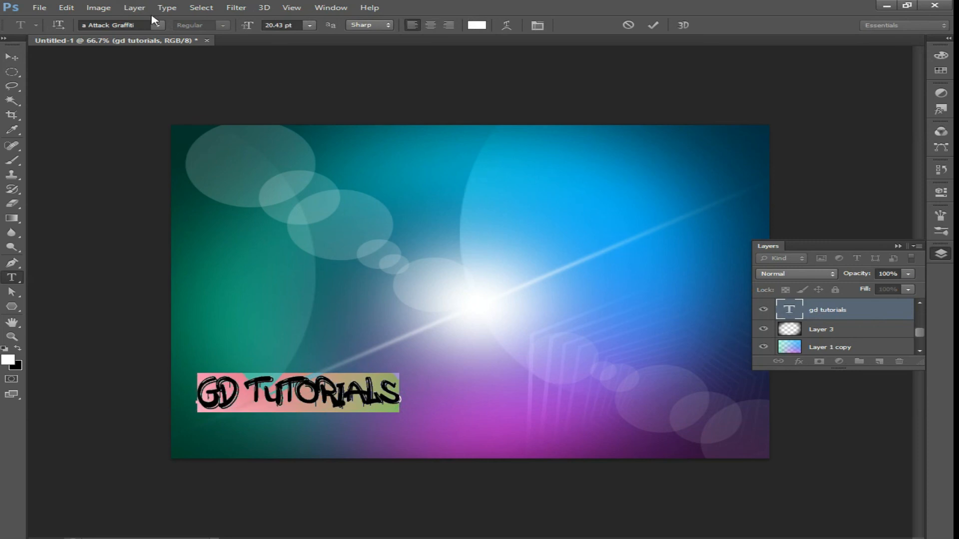
{"action": "left_click", "coordinate": [157, 25]}
{"action": "scroll", "coordinate": [182, 69], "scroll_direction": "up", "scroll_amount": 2}
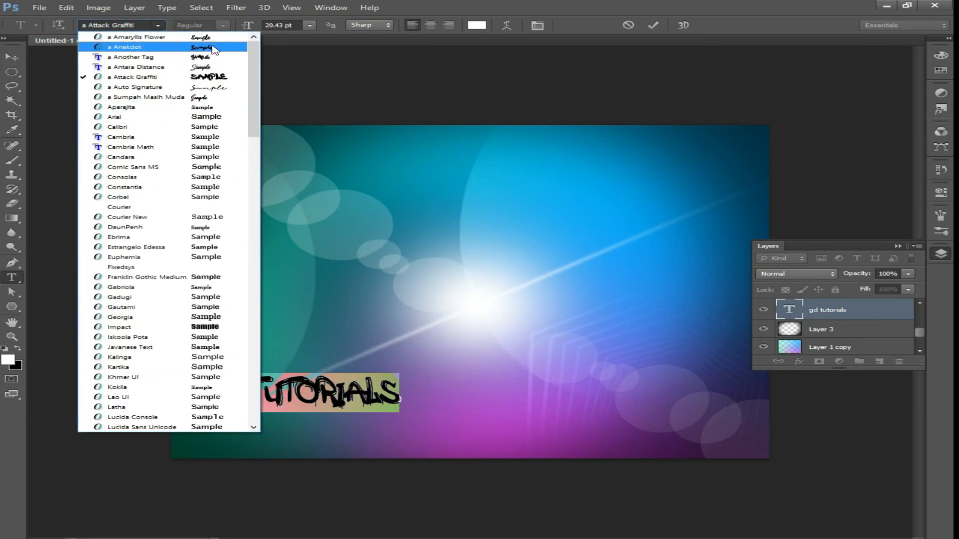
{"action": "left_click", "coordinate": [220, 49]}
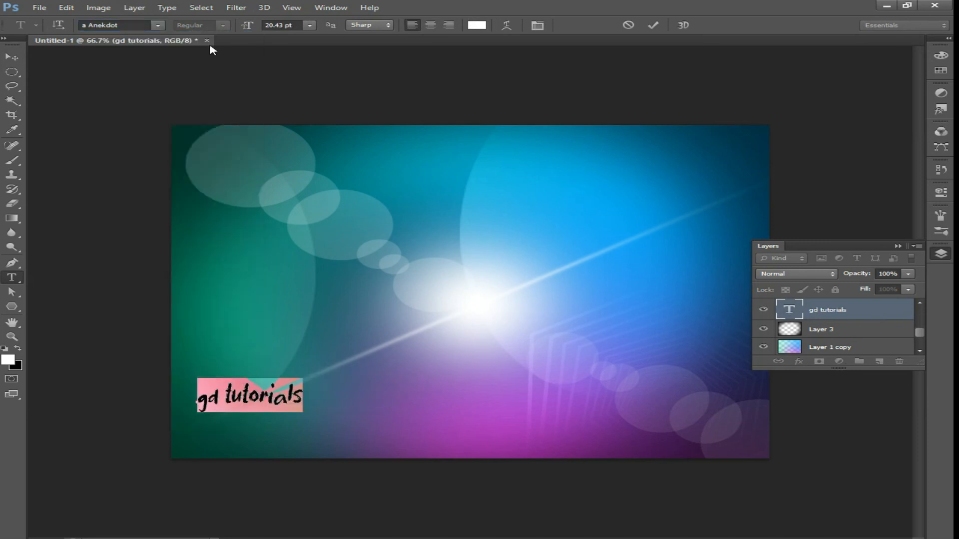
{"action": "key", "text": "Down"}
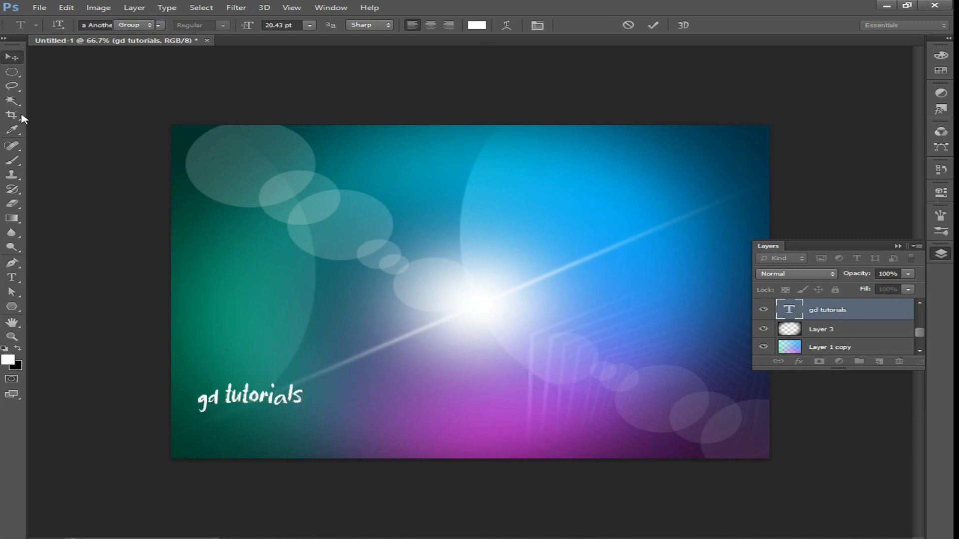
{"action": "left_click", "coordinate": [12, 264]}
{"action": "left_click", "coordinate": [12, 277]}
{"action": "left_click", "coordinate": [157, 25]}
{"action": "left_click", "coordinate": [157, 25]}
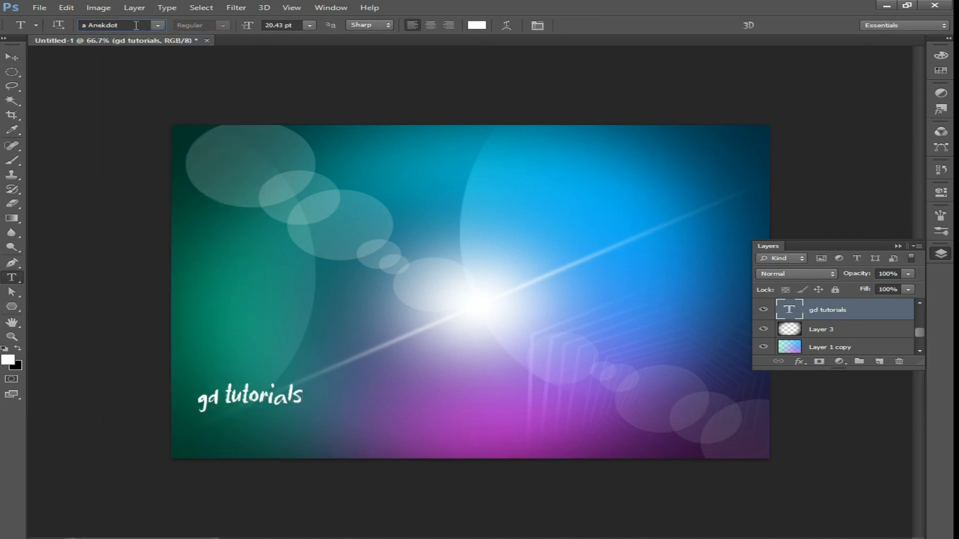
{"action": "left_click", "coordinate": [134, 24]}
{"action": "key", "text": "Down"}
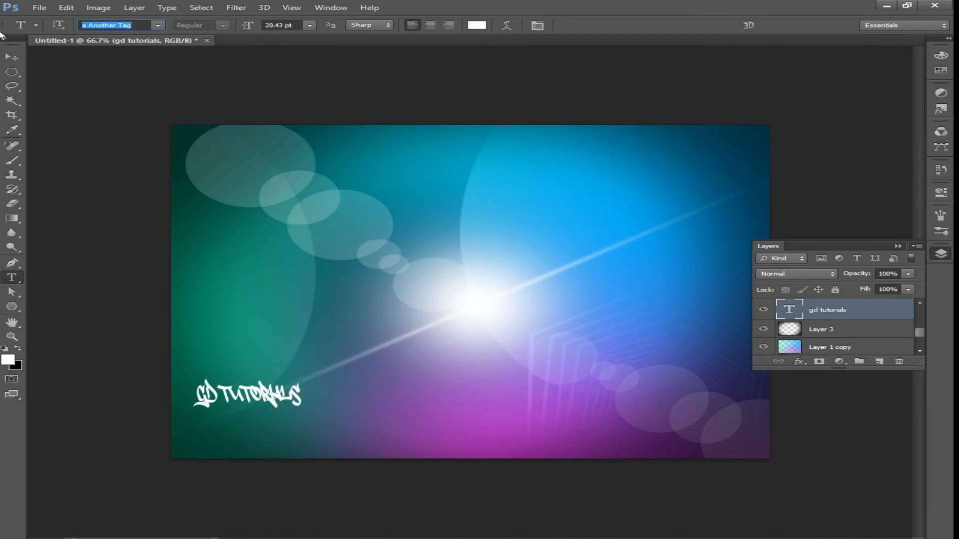
Duplicate the text layer and flip the copy vertically beneath the original as a reflection
{"action": "left_click", "coordinate": [9, 59]}
{"action": "key", "text": "ctrl+t"}
{"action": "left_click_drag", "start_coordinate": [304, 413], "coordinate": [273, 420]}
{"action": "key", "text": "Return"}
{"action": "key", "text": "ctrl+z"}
{"action": "key", "text": "ctrl+t"}
{"action": "key", "text": "Return"}
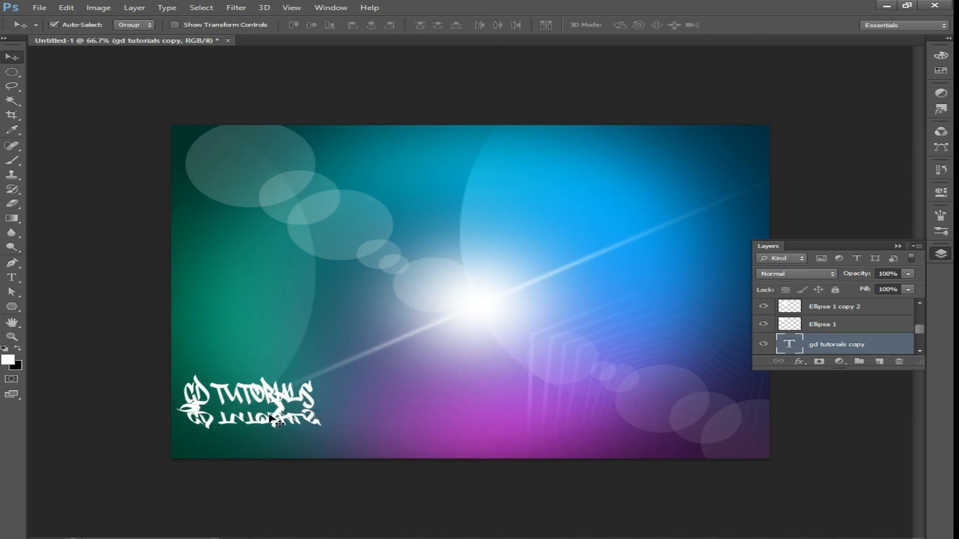
Set the reflection layer's opacity to 40%
{"action": "left_click", "coordinate": [909, 274]}
{"action": "left_click_drag", "start_coordinate": [909, 288], "coordinate": [866, 289]}
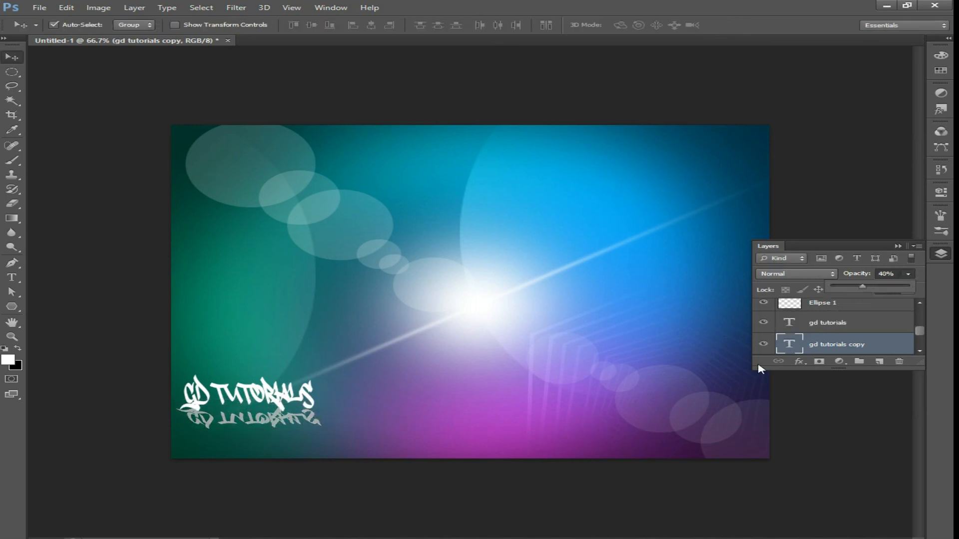
{"action": "left_click", "coordinate": [373, 506]}
Stretch the reflection vertically and position it just under the text
{"action": "key", "text": "ctrl+t"}
{"action": "left_click_drag", "start_coordinate": [251, 431], "coordinate": [251, 442]}
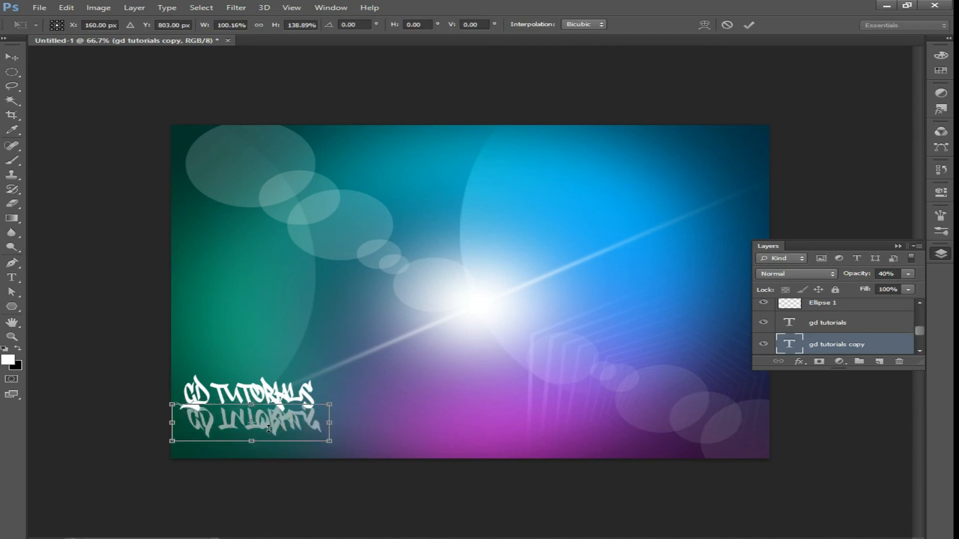
{"action": "left_click_drag", "start_coordinate": [260, 408], "coordinate": [275, 410]}
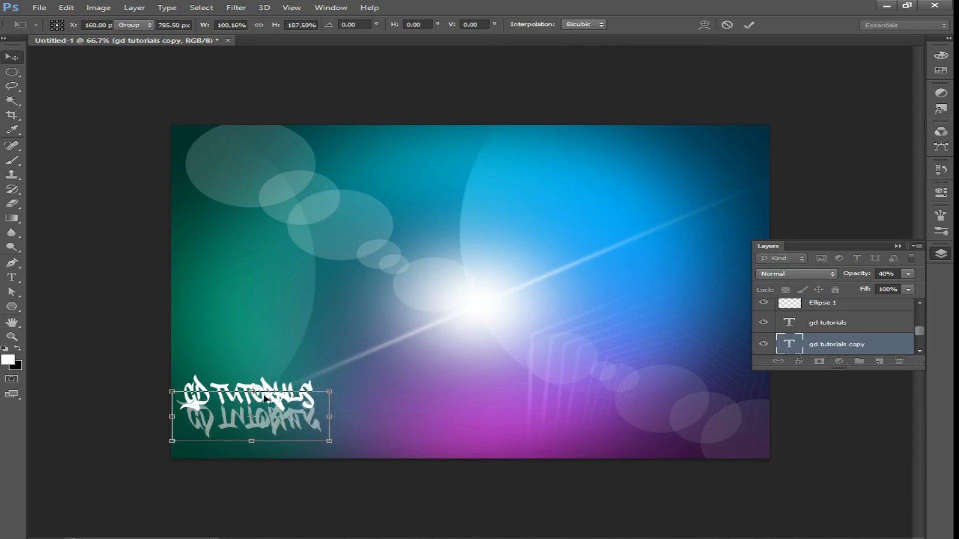
{"action": "key", "text": "Return"}
Erase the lower part of the reflection with a large soft Eraser
{"action": "left_click", "coordinate": [12, 203]}
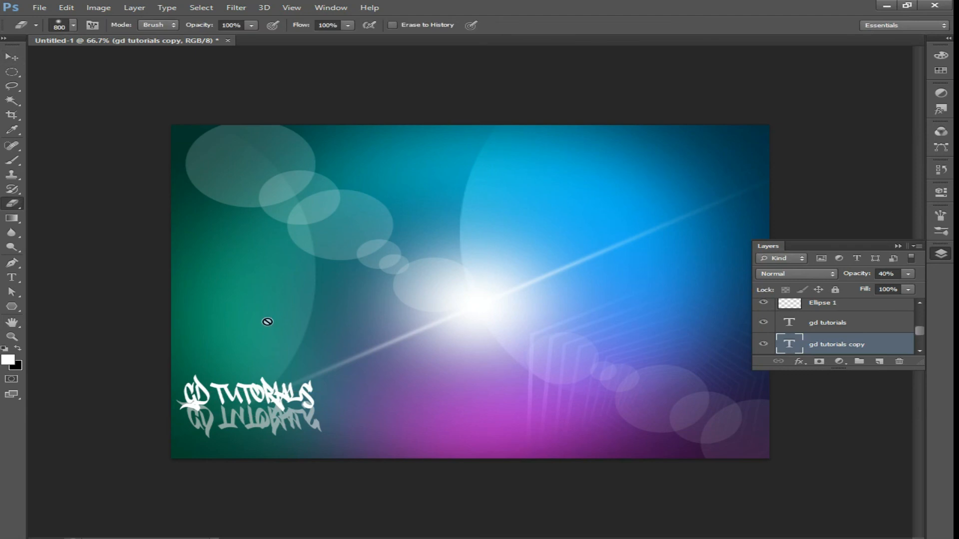
{"action": "left_click", "coordinate": [293, 427]}
{"action": "left_click", "coordinate": [436, 216]}
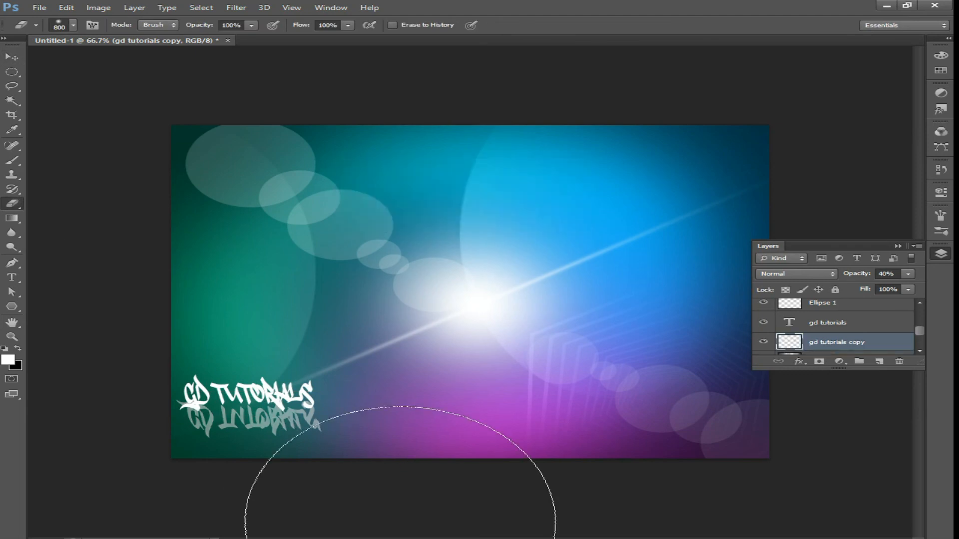
{"action": "key", "text": "p"}
{"action": "key", "text": "e"}
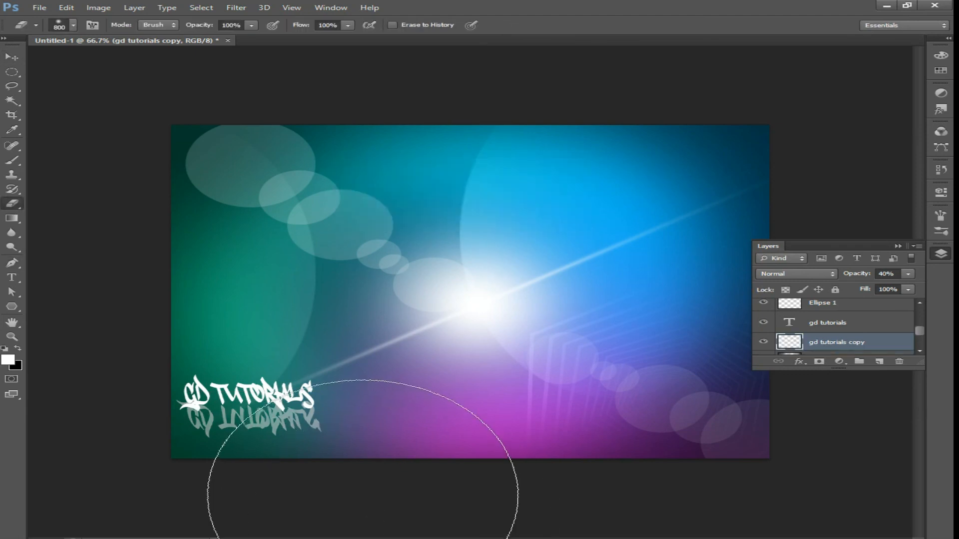
{"action": "mouse_move", "coordinate": [315, 451]}
{"action": "left_mouse_down"}
{"action": "mouse_move", "coordinate": [240, 464]}
{"action": "mouse_move", "coordinate": [306, 475]}
{"action": "left_mouse_up"}
Add a Drop Shadow to the text with 79% opacity, 120° angle and 27 px size
{"action": "left_click", "coordinate": [802, 325]}
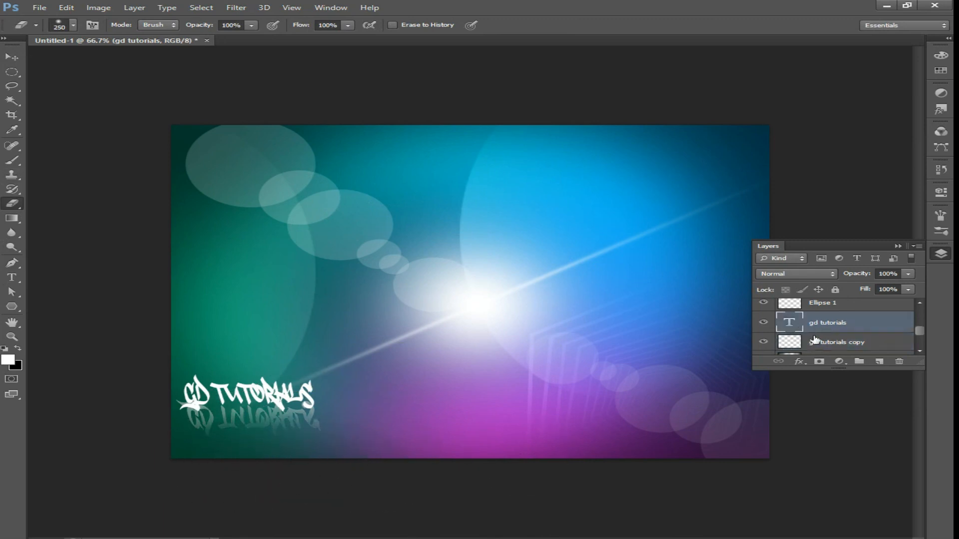
{"action": "left_click", "coordinate": [799, 361]}
{"action": "left_click", "coordinate": [827, 501]}
{"action": "left_click_drag", "start_coordinate": [663, 271], "coordinate": [666, 272]}
{"action": "left_click_drag", "start_coordinate": [613, 331], "coordinate": [620, 307]}
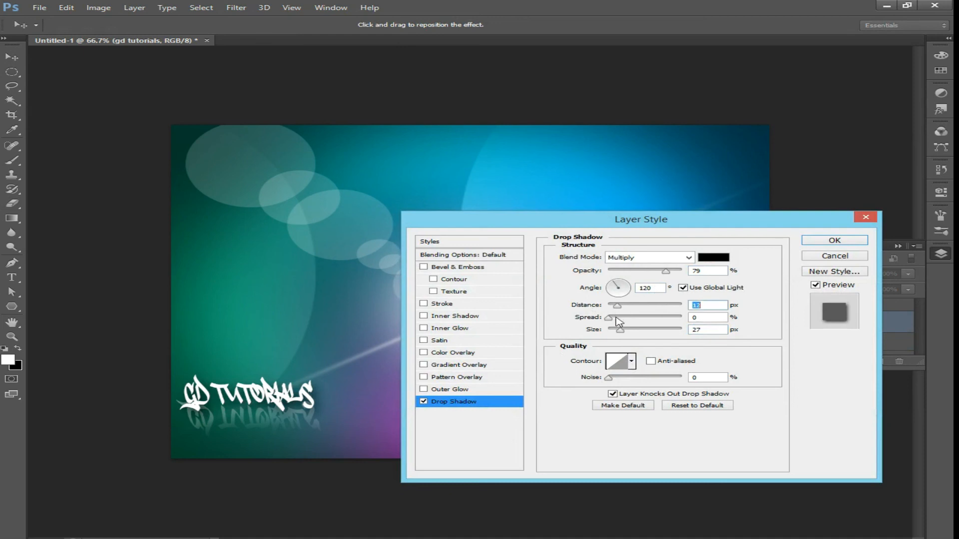
{"action": "left_click", "coordinate": [835, 241]}
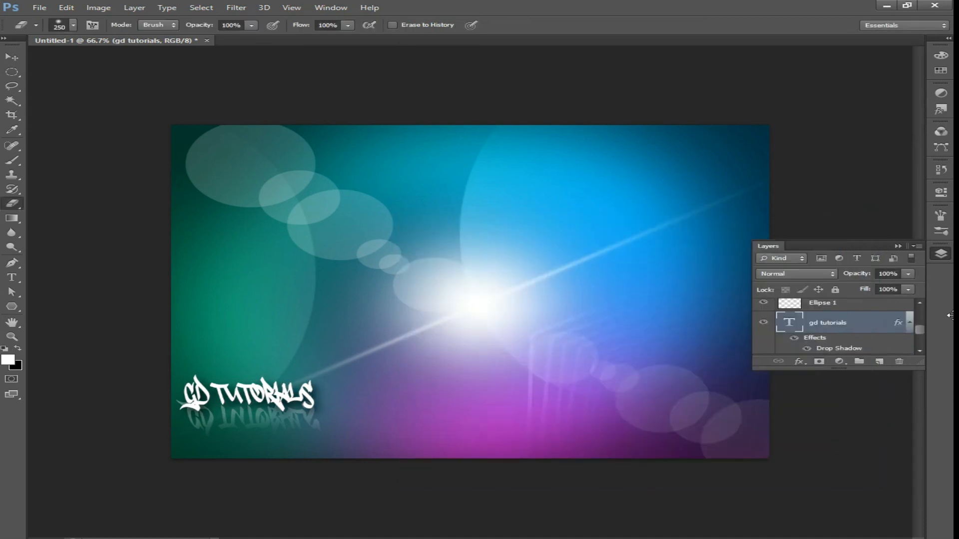
Collapse the Layers panel to view the finished artwork
{"action": "left_click", "coordinate": [898, 247]}
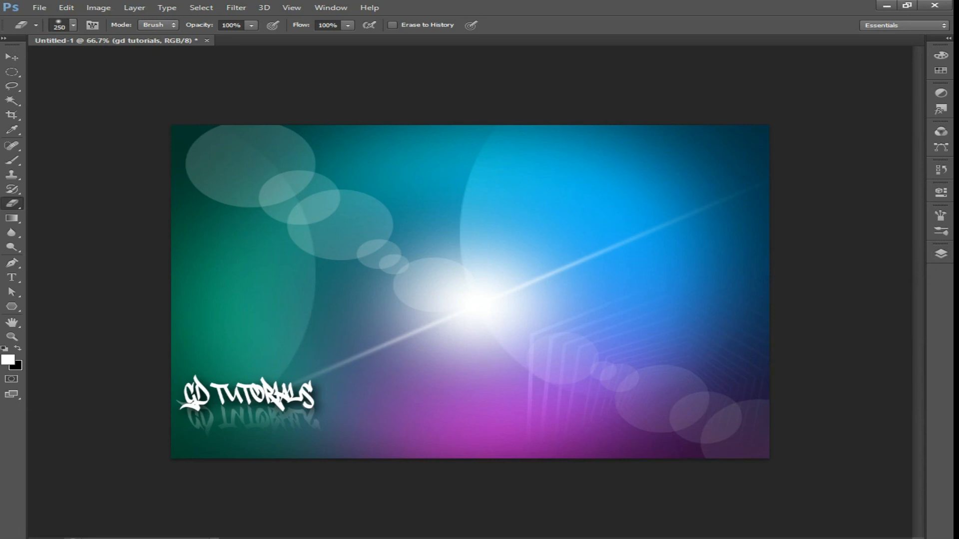
{"action": "left_click", "coordinate": [722, 14]}
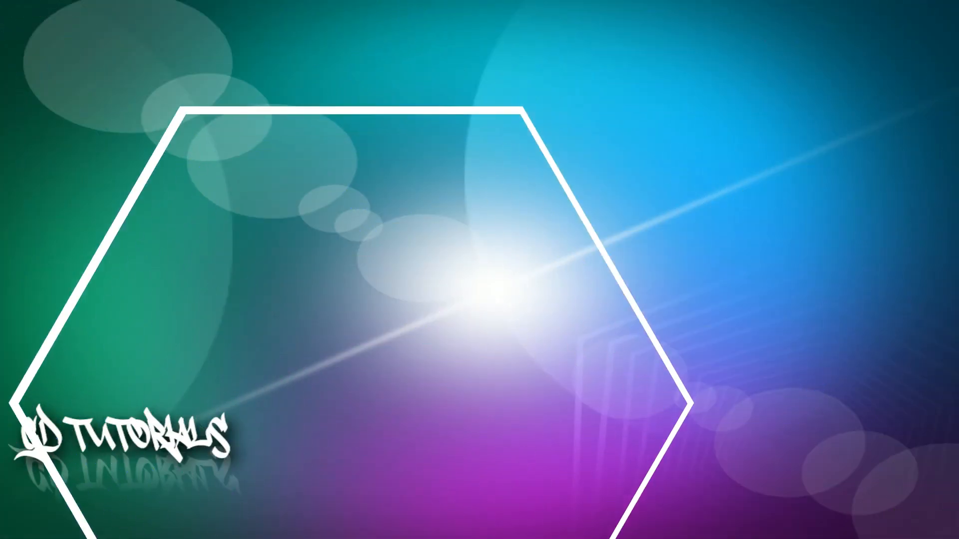